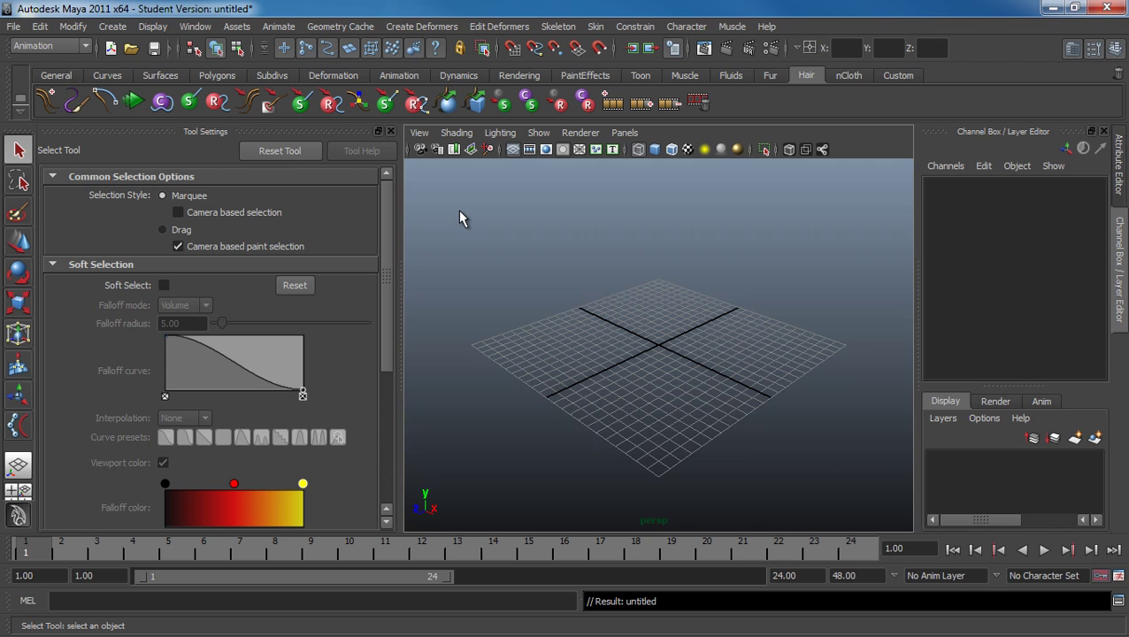
Step: Hide the Tool Settings panel so the perspective view fills the workspace
{"action": "left_click", "coordinate": [391, 132]}
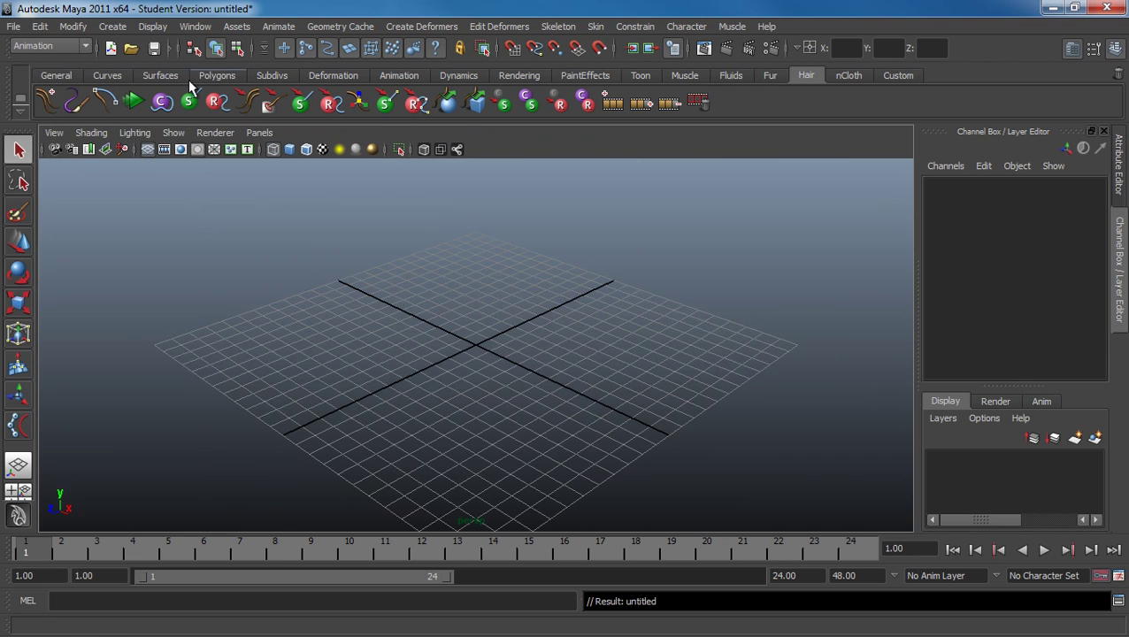
Step: Create a polygon plane at the origin from the Polygons shelf
{"action": "left_click", "coordinate": [217, 76]}
{"action": "left_click", "coordinate": [166, 105]}
{"action": "left_click_drag", "start_coordinate": [567, 425], "coordinate": [431, 408], "text": "alt"}
{"action": "right_click_drag", "start_coordinate": [431, 408], "coordinate": [575, 431], "text": "alt"}
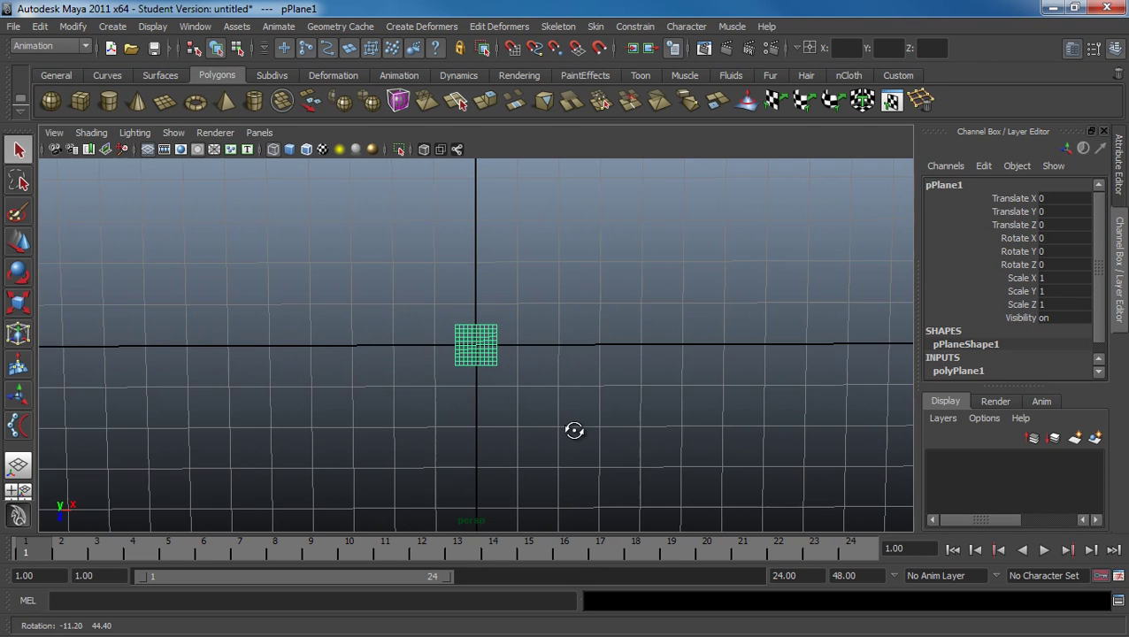
Step: Set the plane's Subdivisions Height to 2 and its Width to 8.5
{"action": "left_click", "coordinate": [971, 373]}
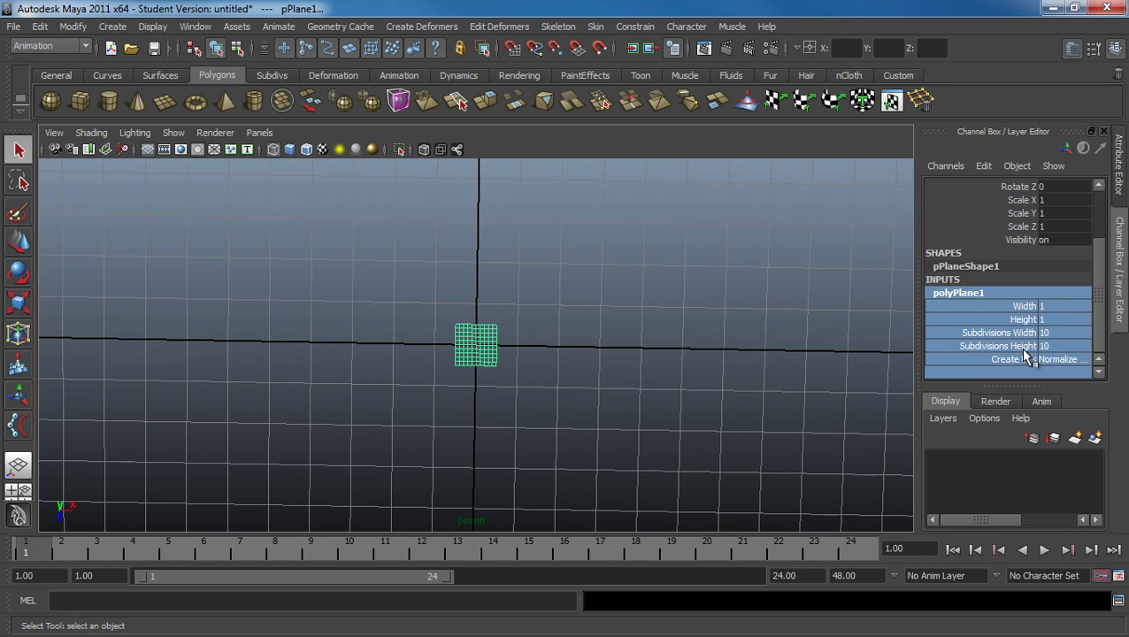
{"action": "left_click", "coordinate": [1009, 346]}
{"action": "middle_click_drag", "start_coordinate": [587, 378], "coordinate": [216, 411]}
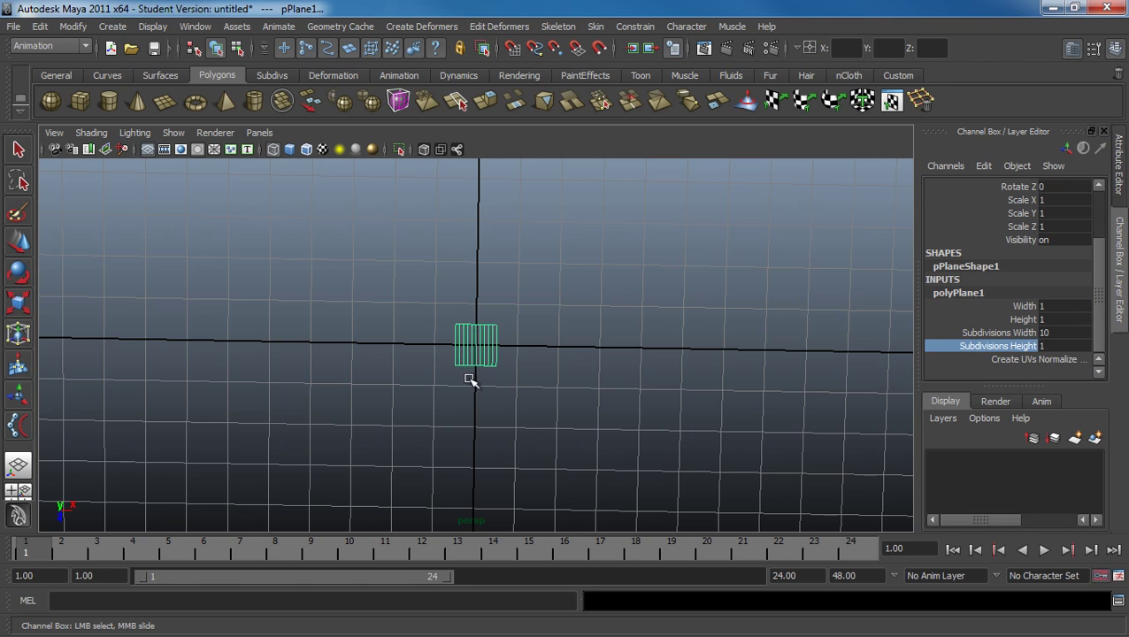
{"action": "right_click_drag", "start_coordinate": [484, 379], "coordinate": [571, 349], "text": "alt"}
{"action": "right_click_drag", "start_coordinate": [758, 425], "coordinate": [483, 309], "text": "alt"}
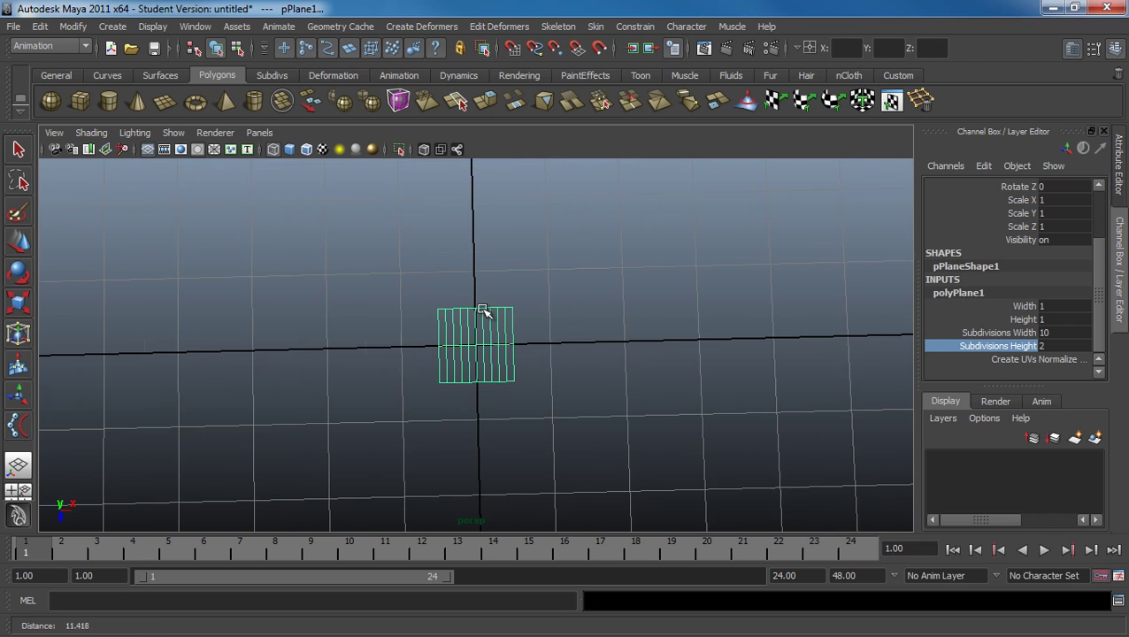
{"action": "left_click", "coordinate": [1026, 306]}
{"action": "middle_click_drag", "start_coordinate": [605, 352], "coordinate": [669, 361]}
{"action": "right_click_drag", "start_coordinate": [673, 383], "coordinate": [421, 277], "text": "alt"}
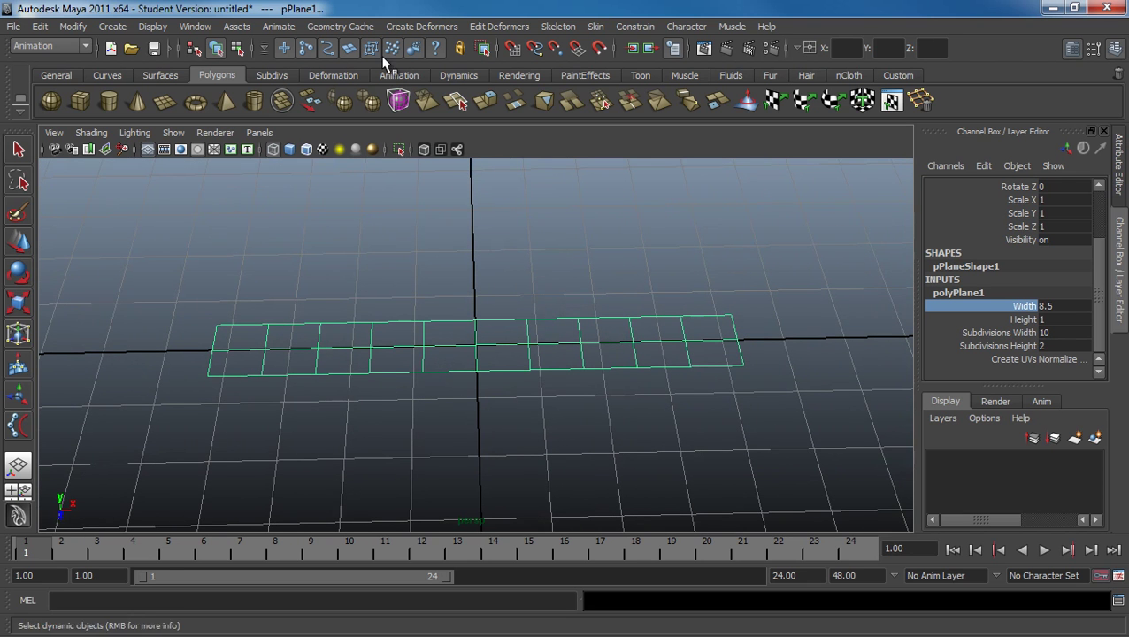
Step: Switch to the nDynamics menu set and make the plane an nCloth
{"action": "left_click", "coordinate": [40, 46]}
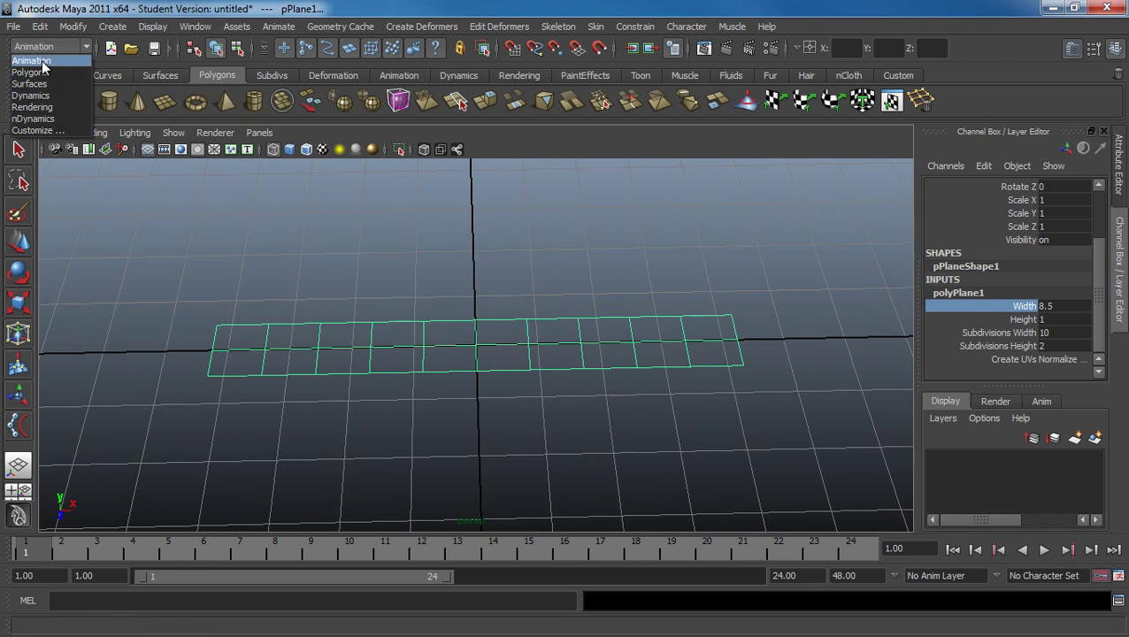
{"action": "left_click", "coordinate": [38, 119]}
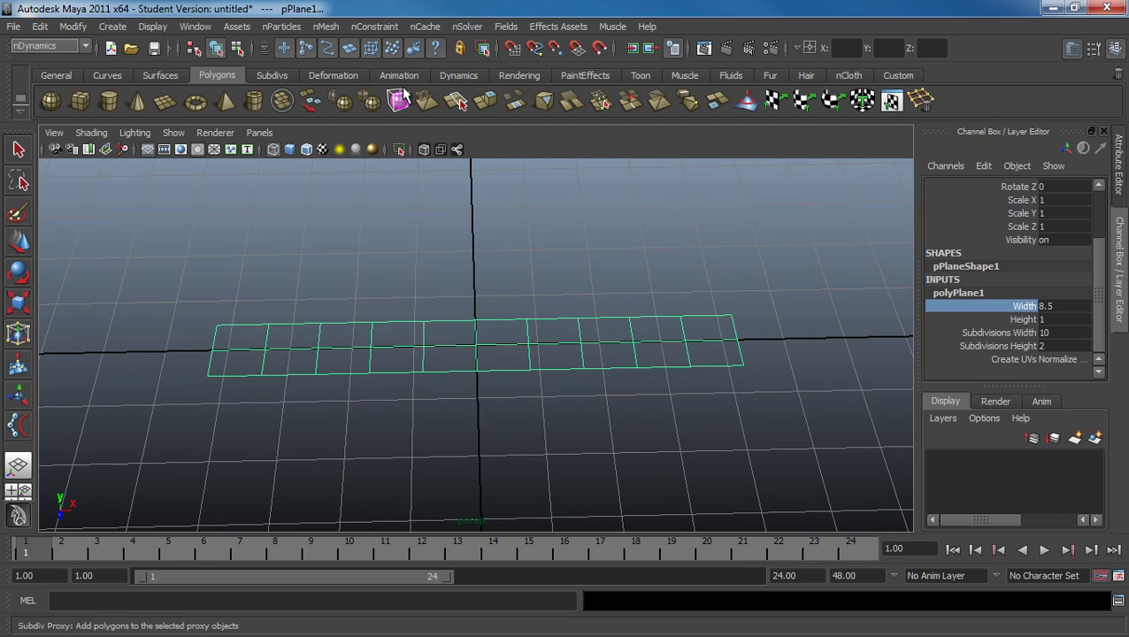
{"action": "left_click", "coordinate": [326, 26]}
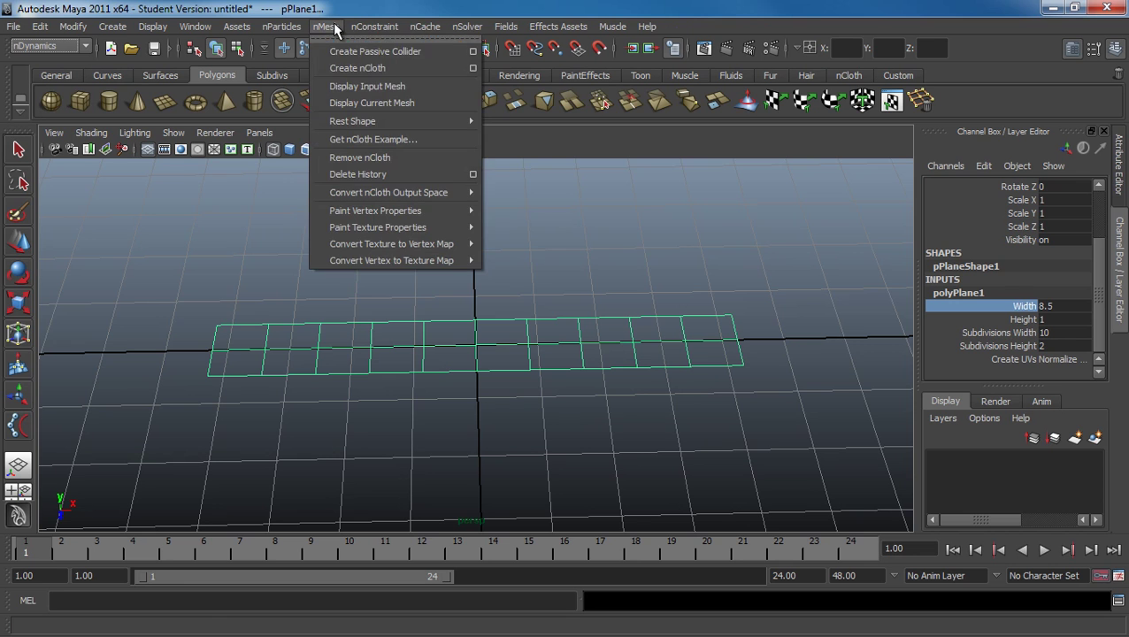
{"action": "left_click", "coordinate": [335, 67]}
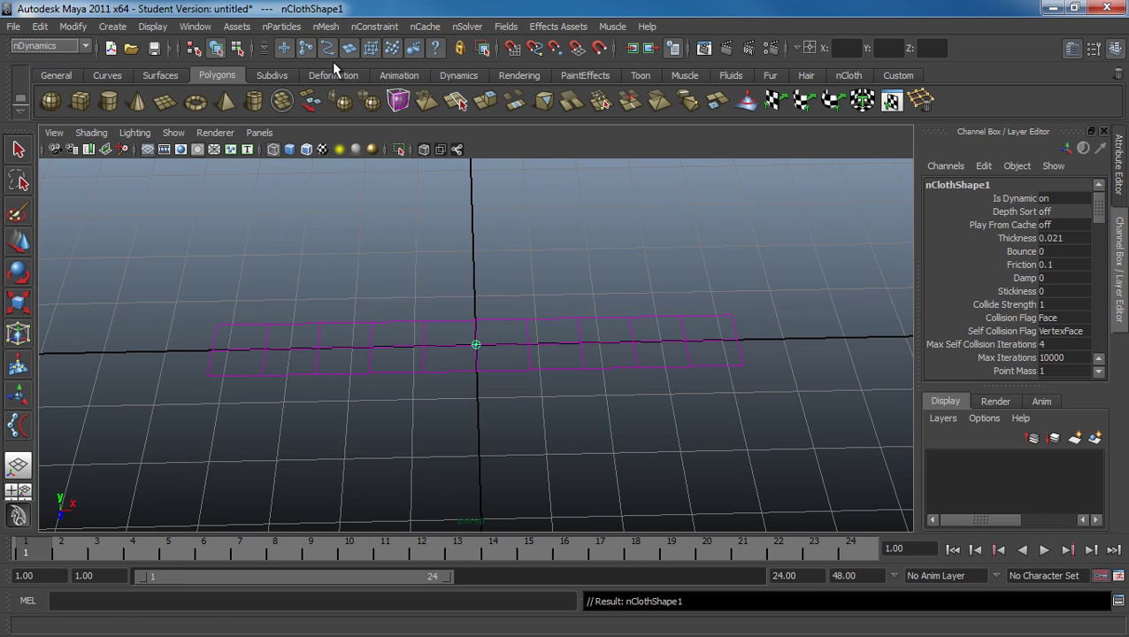
Step: Play the cloth simulation, stop and rewind to frame 1, then reselect the plane
{"action": "left_click", "coordinate": [1046, 550]}
{"action": "left_click", "coordinate": [1045, 550]}
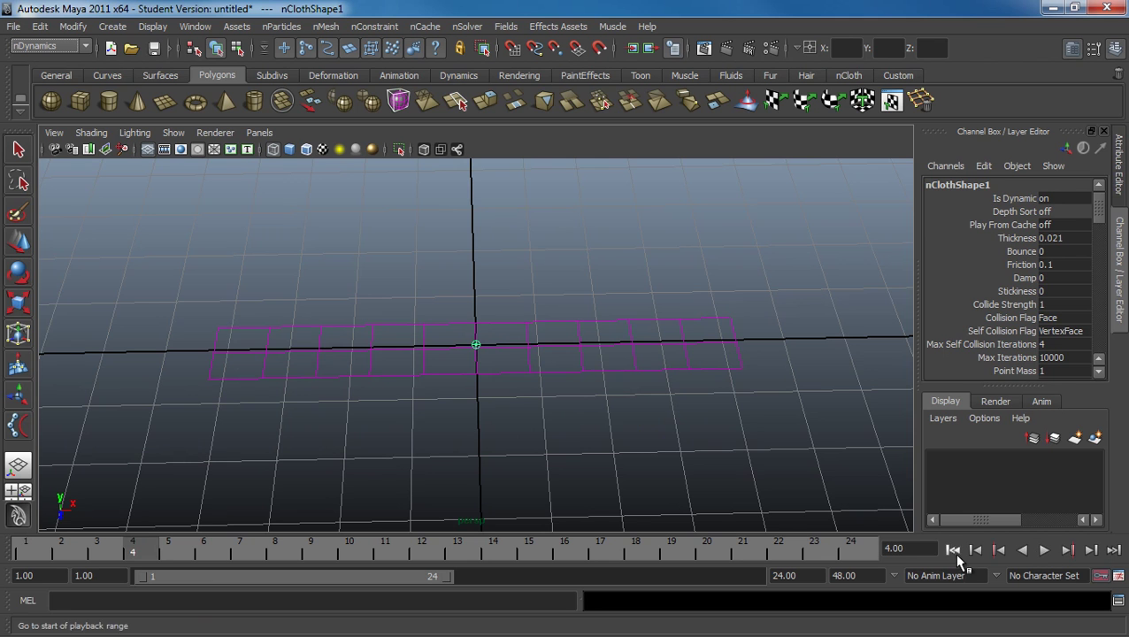
{"action": "left_click", "coordinate": [953, 550]}
{"action": "left_click", "coordinate": [733, 367]}
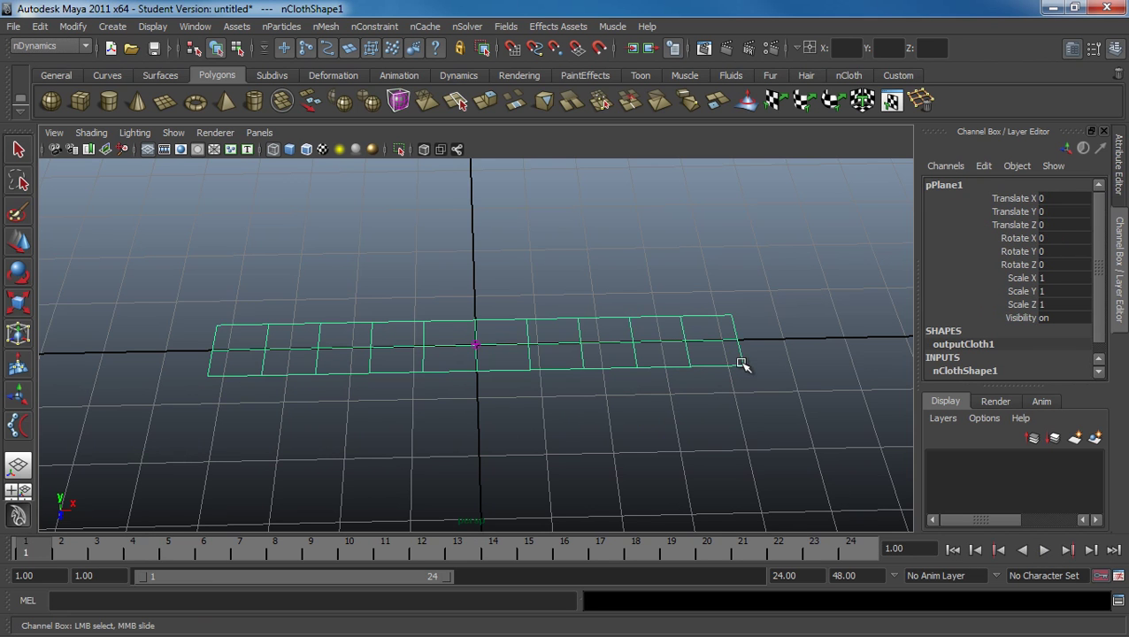
Step: Pin the strip's three right-end vertices with an nCloth Transform Constraint
{"action": "left_click_drag", "start_coordinate": [769, 378], "coordinate": [750, 365], "text": "alt"}
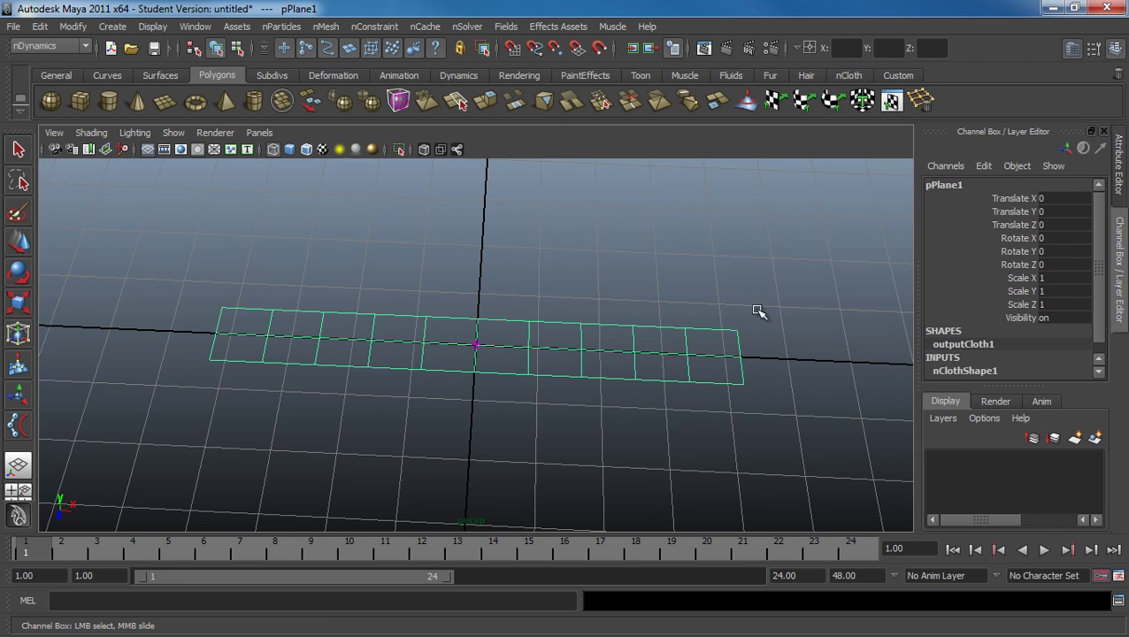
{"action": "key", "text": "F8"}
{"action": "left_click_drag", "start_coordinate": [712, 302], "coordinate": [753, 446]}
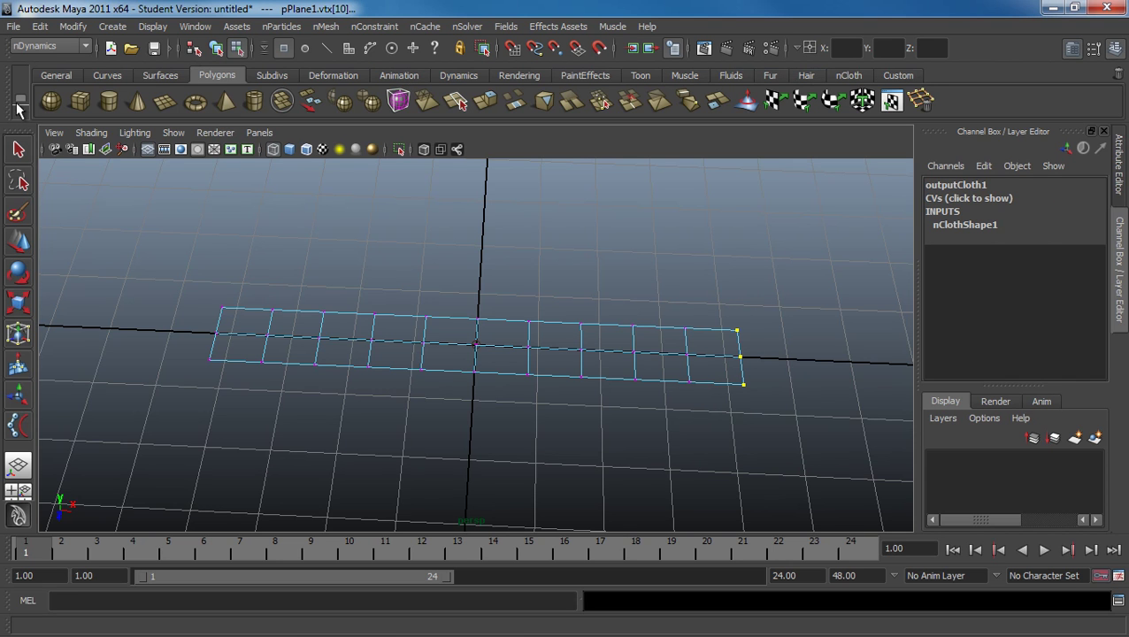
{"action": "left_click", "coordinate": [848, 75]}
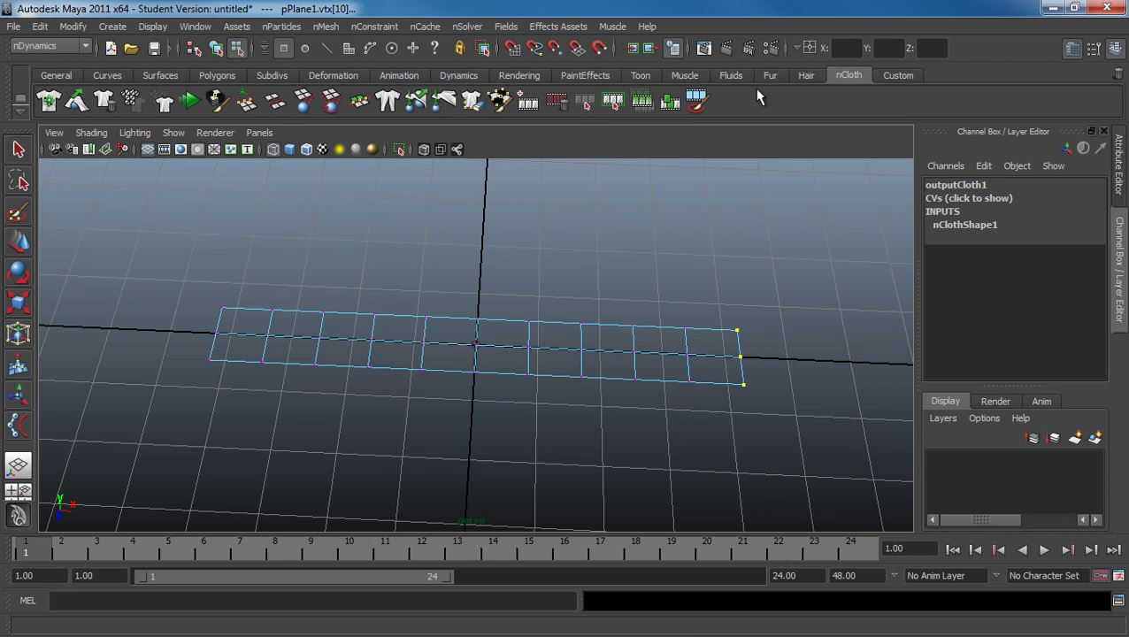
{"action": "left_click", "coordinate": [245, 103]}
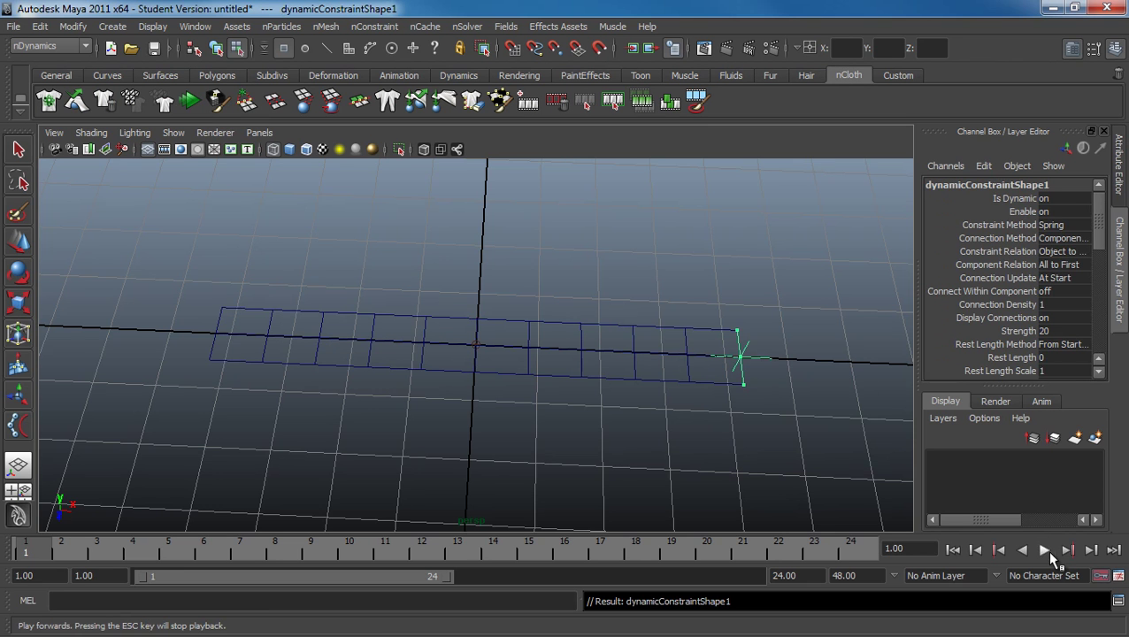
Step: Play the simulation to test the pin, then select dynamicConstraint1
{"action": "left_click", "coordinate": [1046, 549]}
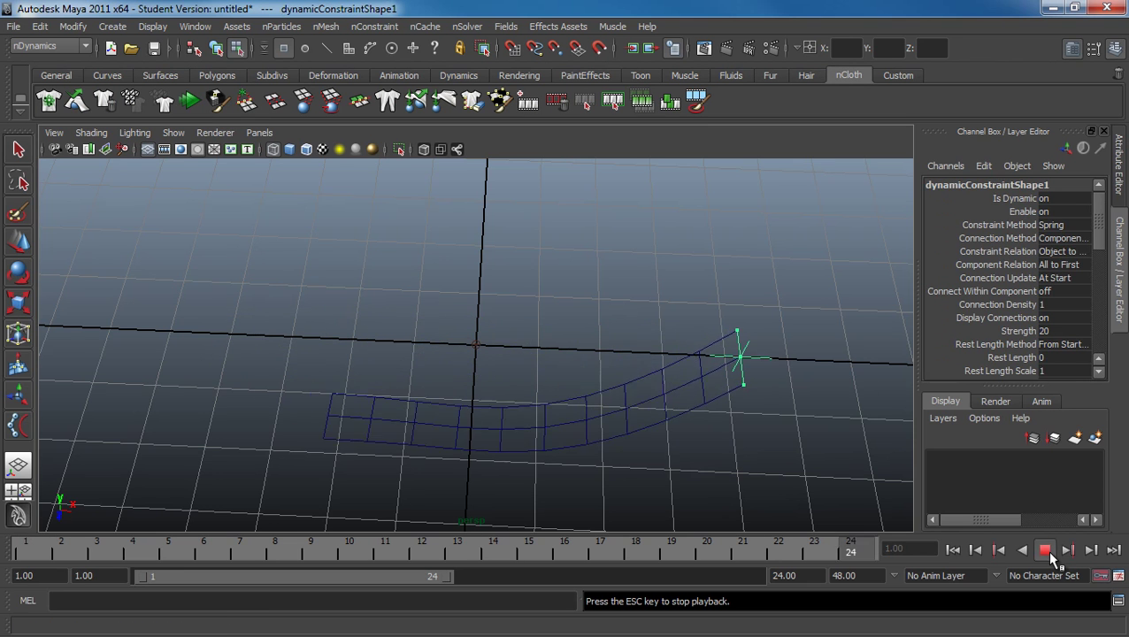
{"action": "left_click", "coordinate": [1046, 549]}
{"action": "left_click", "coordinate": [747, 350]}
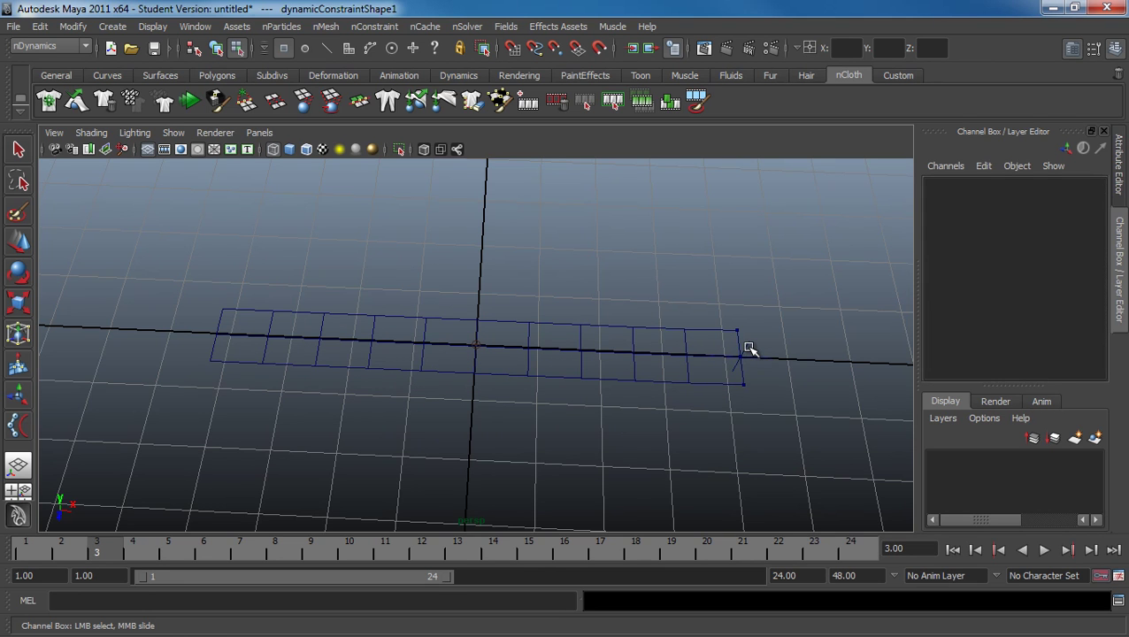
{"action": "left_click", "coordinate": [747, 356]}
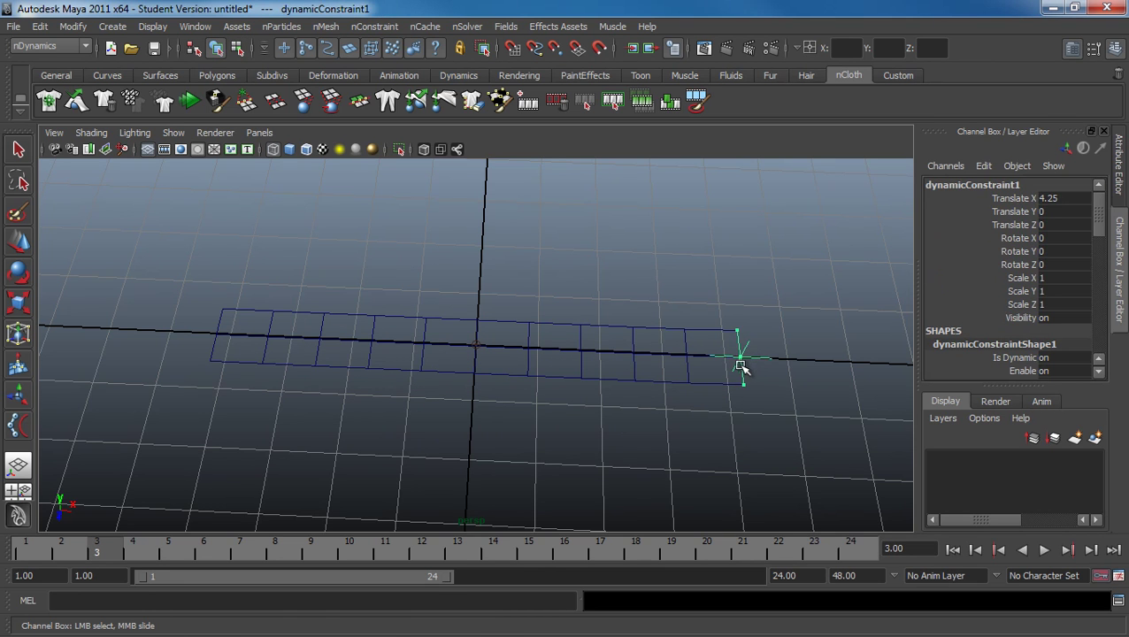
Step: Set the playback end time to 5000 frames
{"action": "key", "text": "w"}
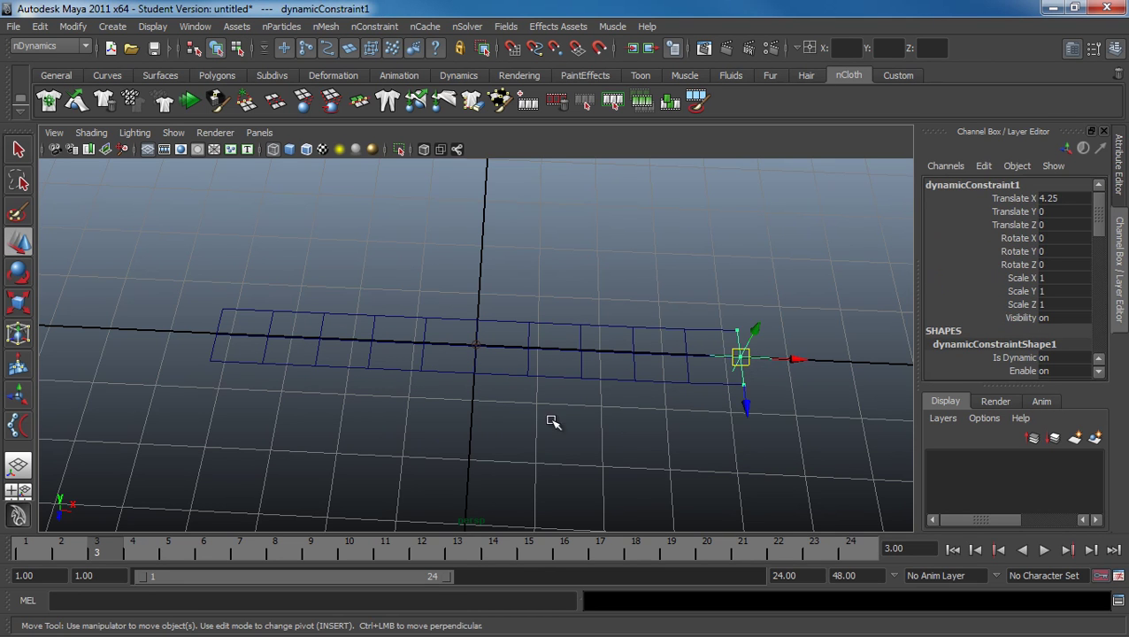
{"action": "left_click", "coordinate": [787, 576]}
{"action": "type", "text": "5000"}
{"action": "key", "text": "Return"}
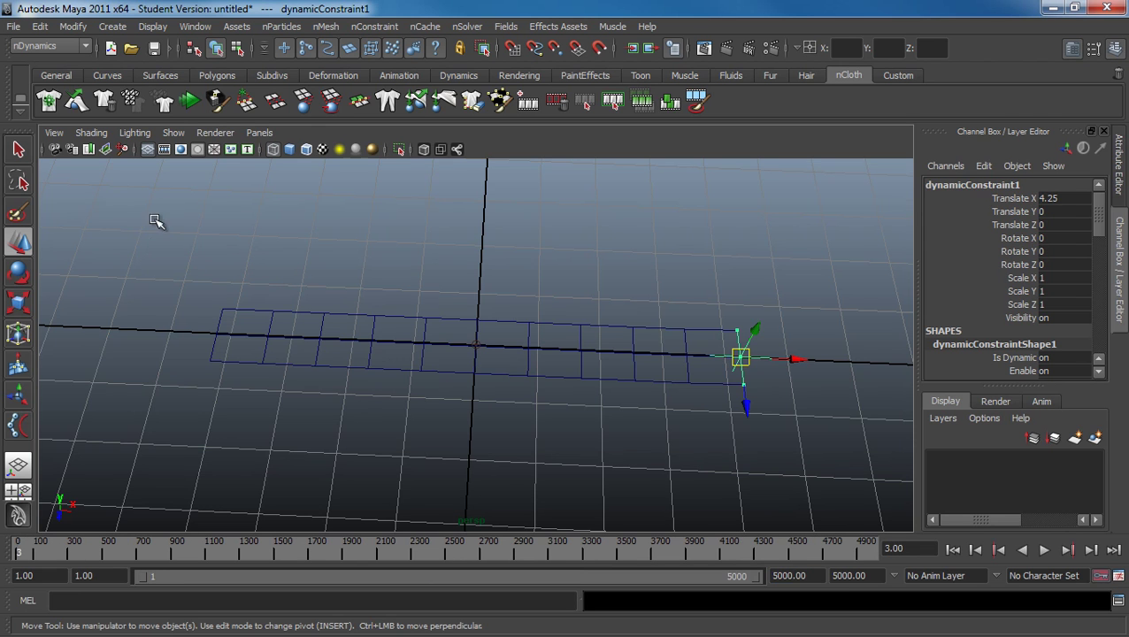
Step: Run interactive playback, swinging the cloth by dragging its constraint, then stop and rewind
{"action": "left_click", "coordinate": [189, 100]}
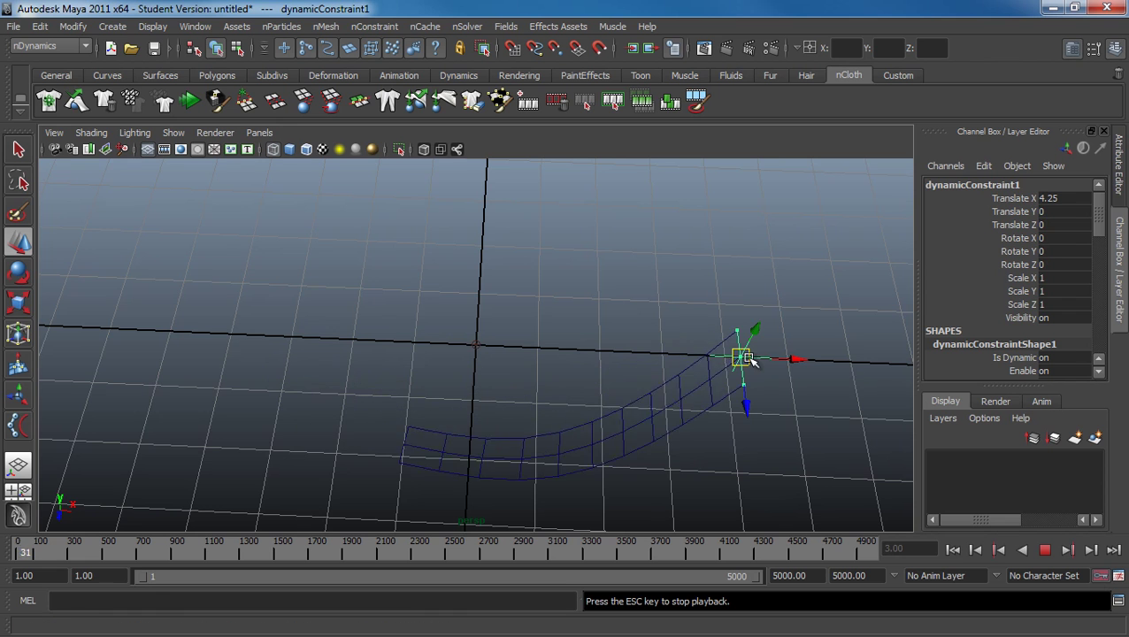
{"action": "left_click_drag", "start_coordinate": [747, 358], "coordinate": [598, 341]}
{"action": "left_click", "coordinate": [1044, 550]}
{"action": "left_click", "coordinate": [952, 549]}
Step: Zero the constraint's Translate values, then undo back to Translate X 4.25
{"action": "left_click", "coordinate": [720, 456]}
{"action": "left_click_drag", "start_coordinate": [720, 455], "coordinate": [672, 360], "text": "alt"}
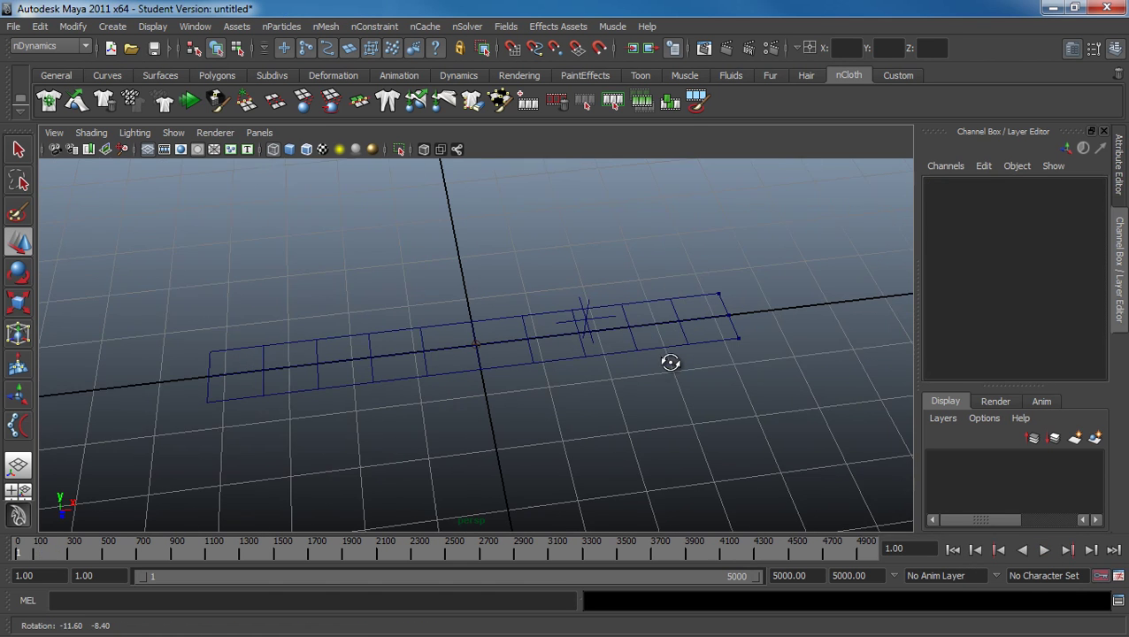
{"action": "left_click", "coordinate": [585, 317]}
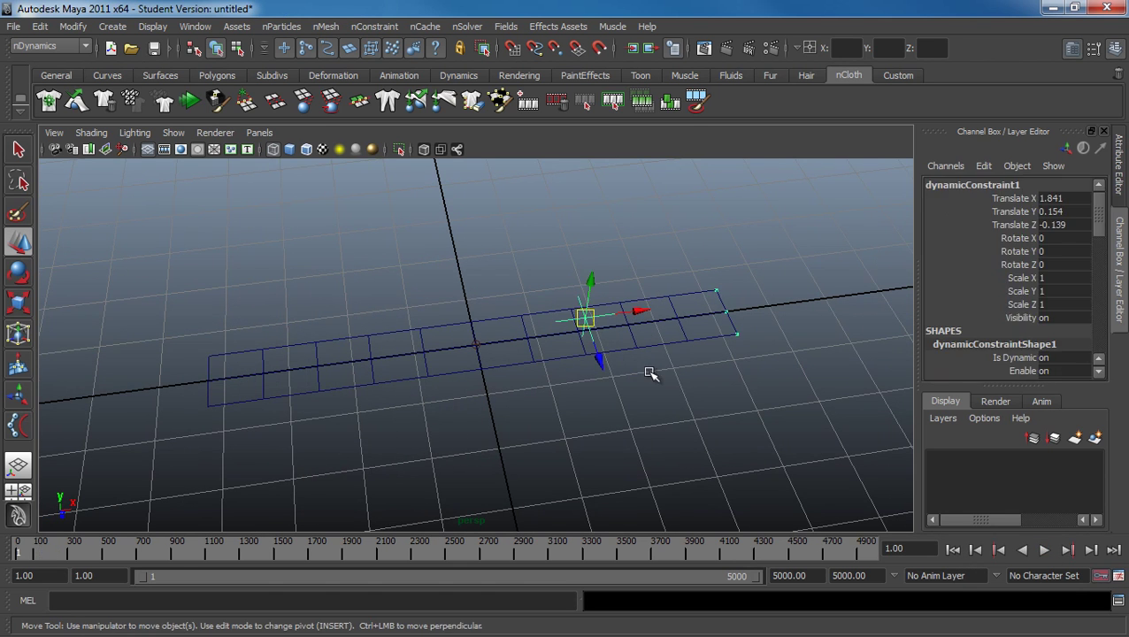
{"action": "left_click_drag", "start_coordinate": [1053, 224], "coordinate": [1053, 198]}
{"action": "type", "text": "0"}
{"action": "key", "text": "Return"}
{"action": "key", "text": "ctrl+z"}
{"action": "key", "text": "ctrl+z"}
{"action": "key", "text": "ctrl+z"}
{"action": "key", "text": "ctrl+z"}
{"action": "key", "text": "ctrl+z"}
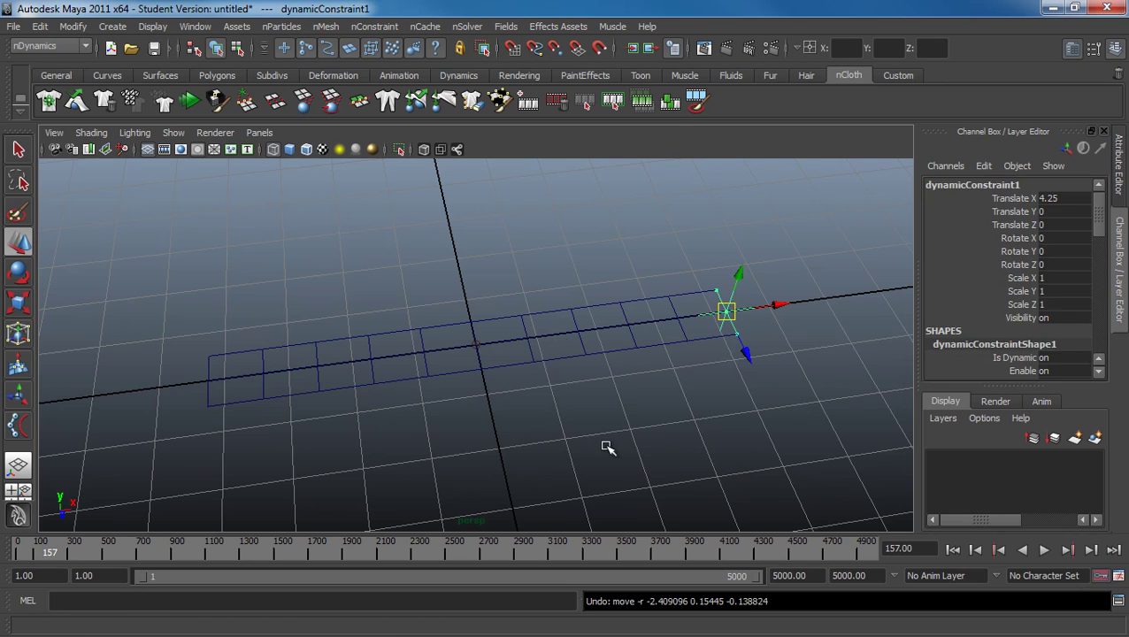
Step: Select the nCloth strip pPlane1
{"action": "left_click", "coordinate": [607, 447]}
{"action": "left_click_drag", "start_coordinate": [607, 448], "coordinate": [620, 427], "text": "alt"}
{"action": "left_click", "coordinate": [589, 357]}
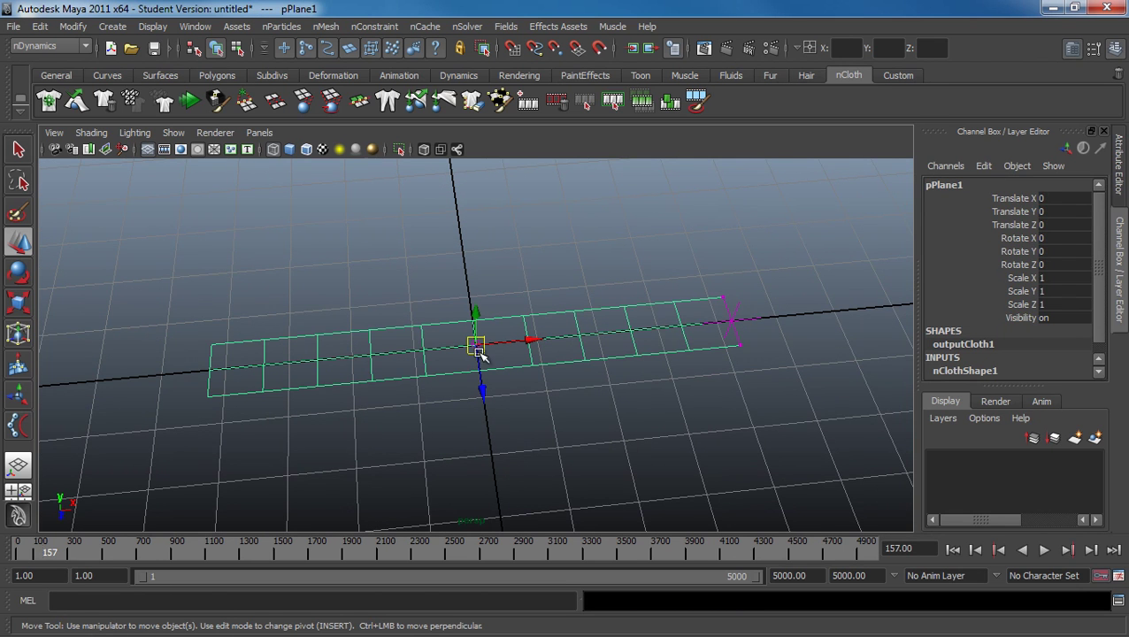
Step: Switch to the front view and start the Joint Tool with point snapping
{"action": "key", "text": "space"}
{"action": "left_click_drag", "start_coordinate": [479, 350], "coordinate": [469, 373]}
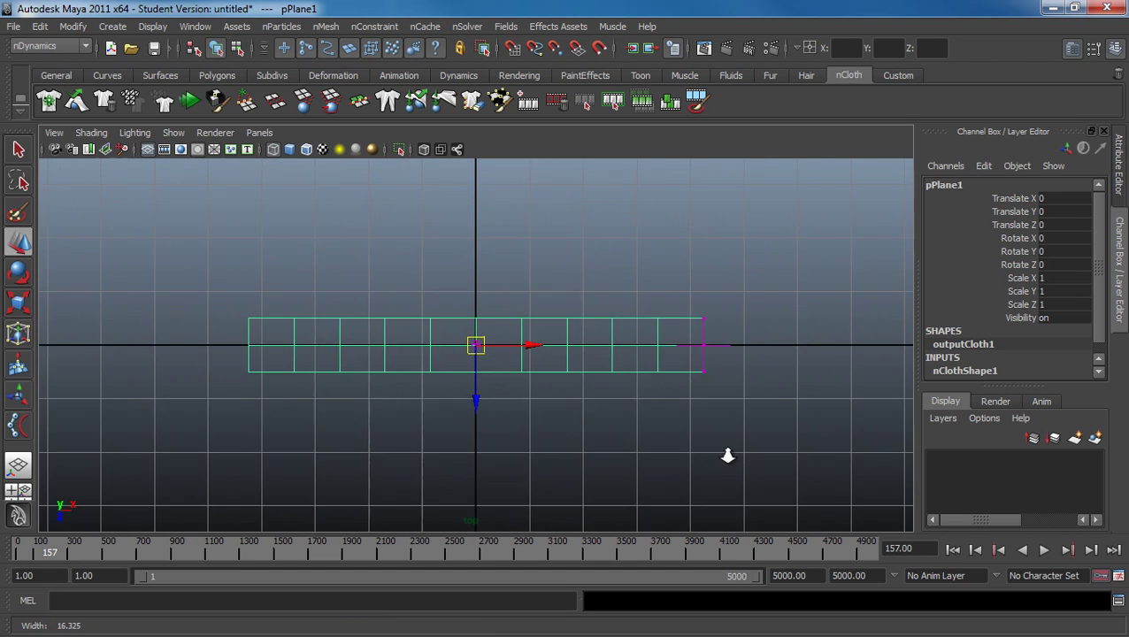
{"action": "middle_click_drag", "start_coordinate": [690, 382], "coordinate": [622, 386], "text": "alt"}
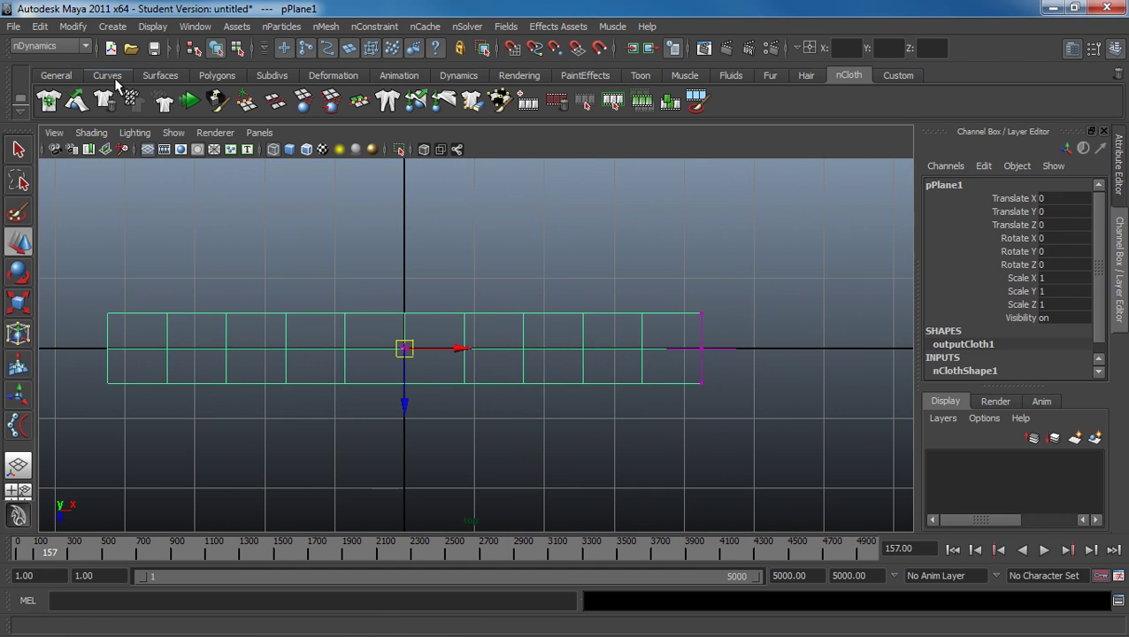
{"action": "left_click", "coordinate": [399, 75]}
{"action": "left_click", "coordinate": [216, 100]}
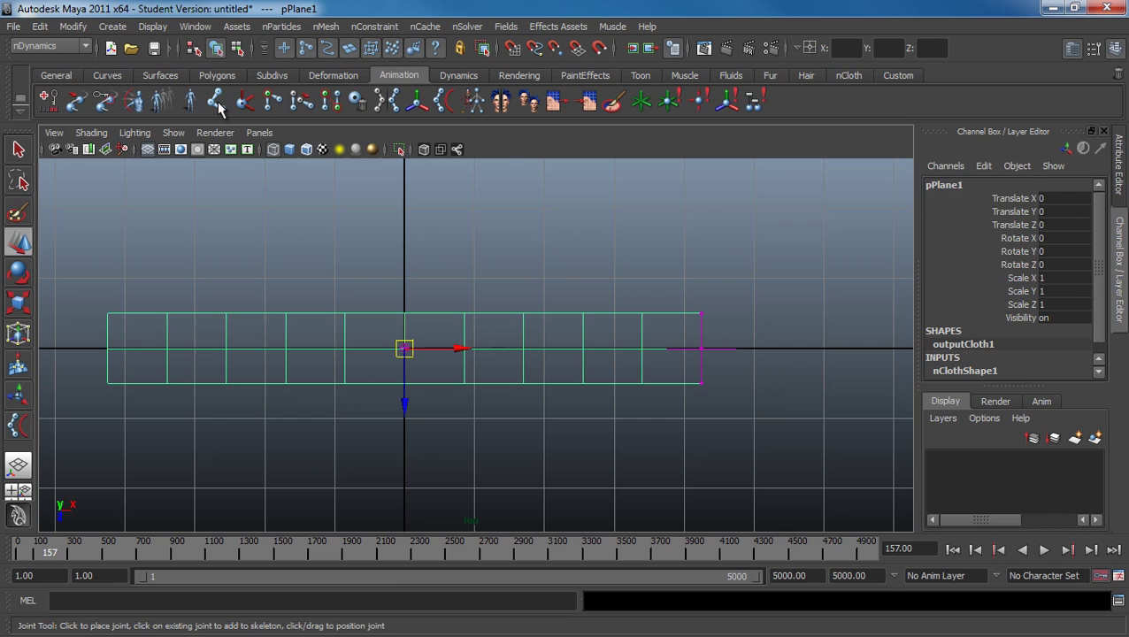
{"action": "key", "text": "v"}
Step: Draw the joint chain along the strip's centre line from right edge to left edge
{"action": "left_click", "coordinate": [700, 349]}
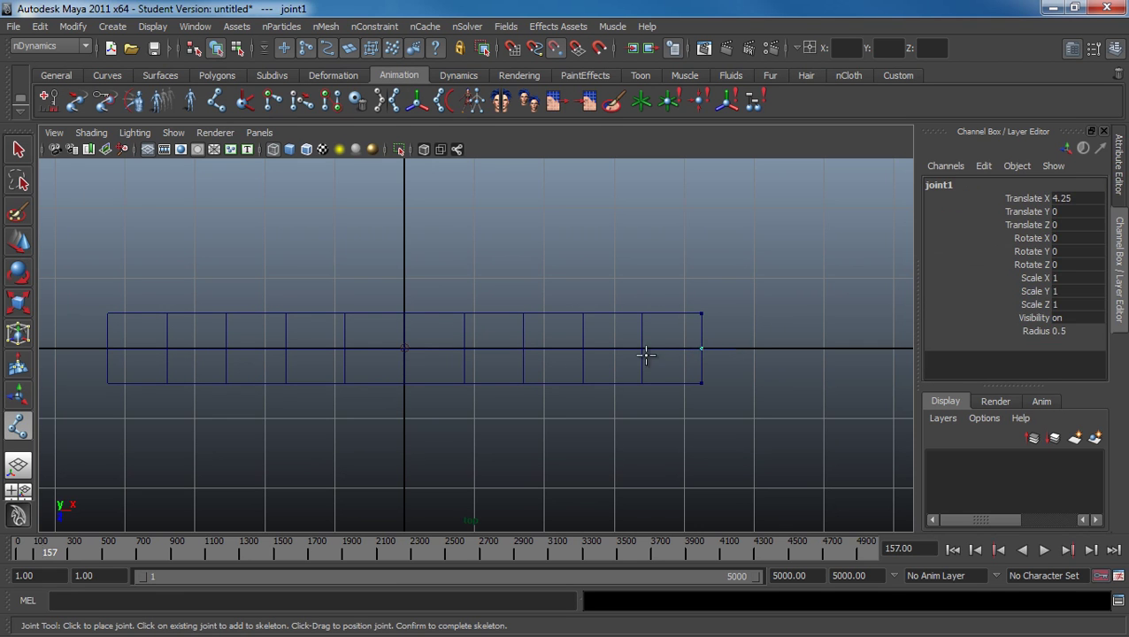
{"action": "left_click", "coordinate": [642, 349]}
{"action": "left_click", "coordinate": [524, 349]}
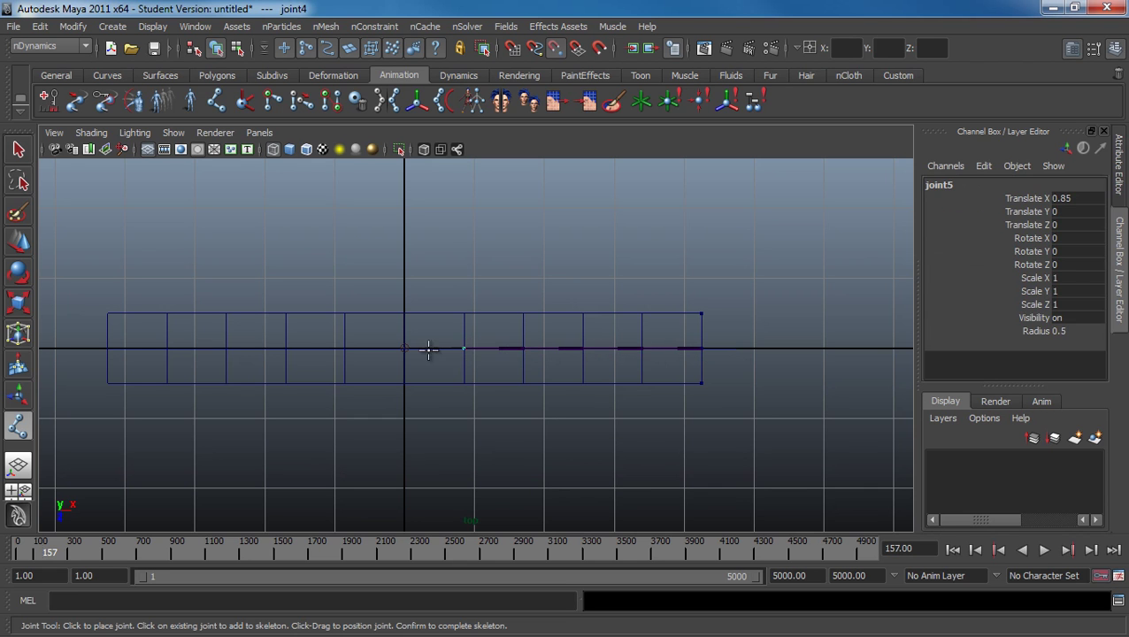
{"action": "left_click", "coordinate": [345, 349]}
{"action": "left_click", "coordinate": [286, 348]}
{"action": "left_click", "coordinate": [226, 349]}
{"action": "left_click", "coordinate": [167, 349]}
{"action": "left_click", "coordinate": [108, 349]}
{"action": "key", "text": "Return"}
Step: Adjust the joint display scale in the Display > Animation > Joint Size dialog
{"action": "key", "text": "w"}
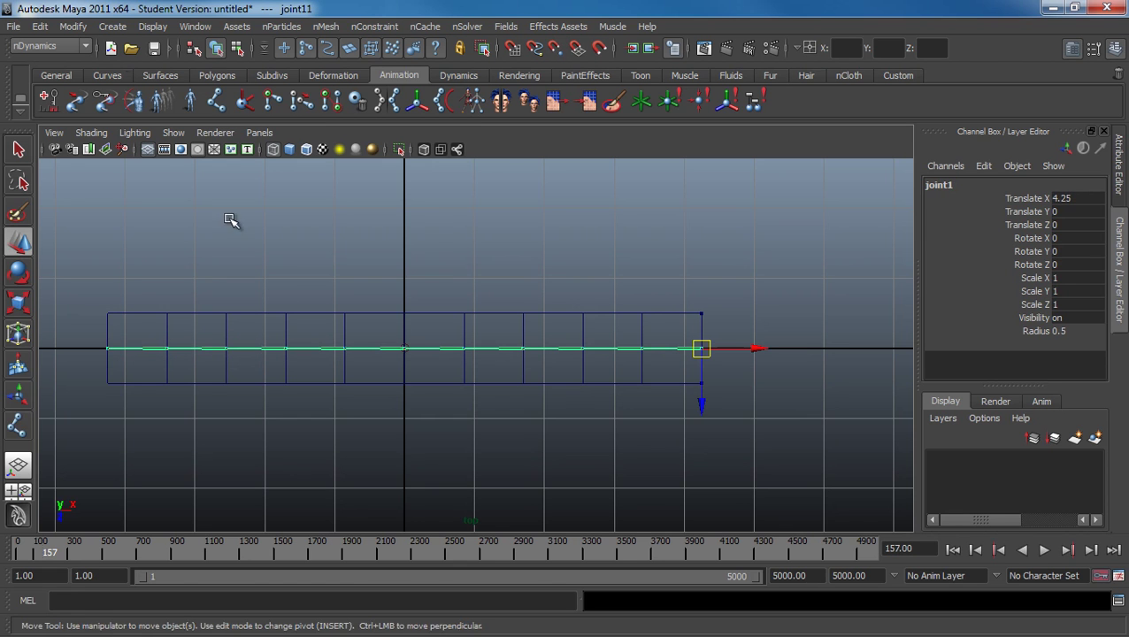
{"action": "left_click", "coordinate": [152, 26]}
{"action": "mouse_move", "coordinate": [193, 241]}
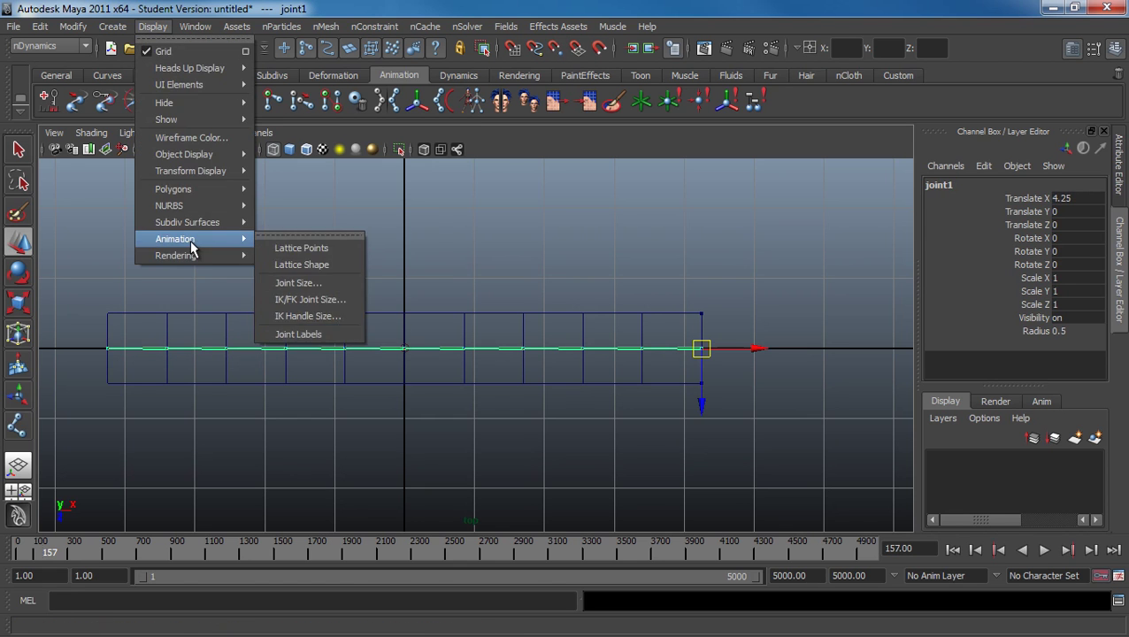
{"action": "left_click", "coordinate": [296, 283]}
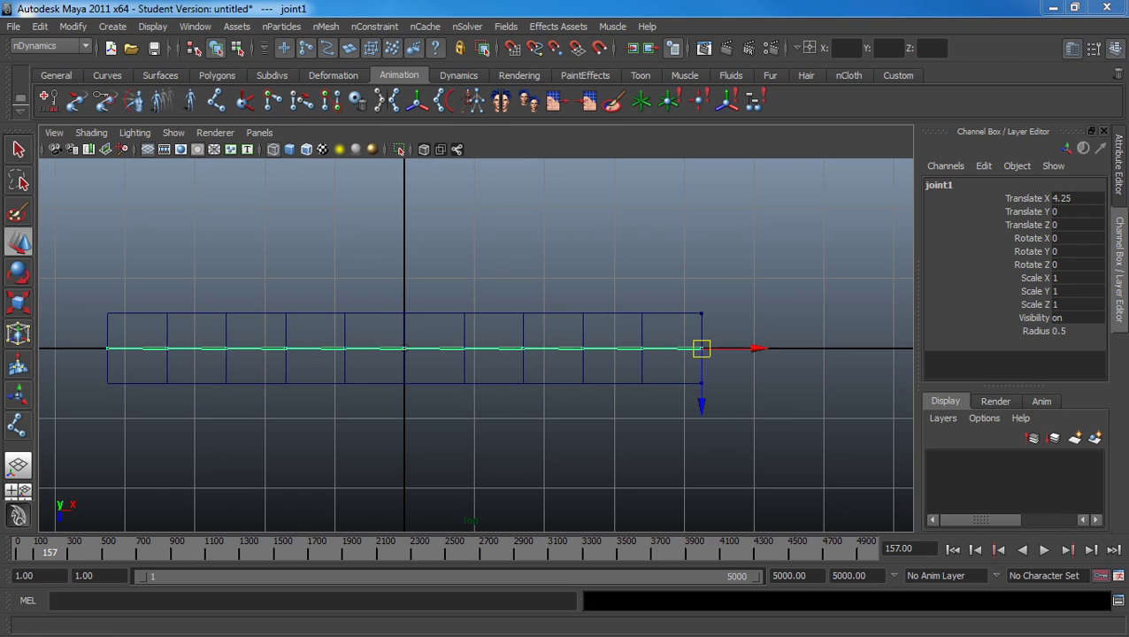
{"action": "left_click_drag", "start_coordinate": [563, 235], "coordinate": [557, 227]}
{"action": "mouse_move", "coordinate": [541, 268]}
{"action": "left_mouse_down"}
{"action": "mouse_move", "coordinate": [555, 267]}
{"action": "mouse_move", "coordinate": [546, 271]}
{"action": "left_mouse_up"}
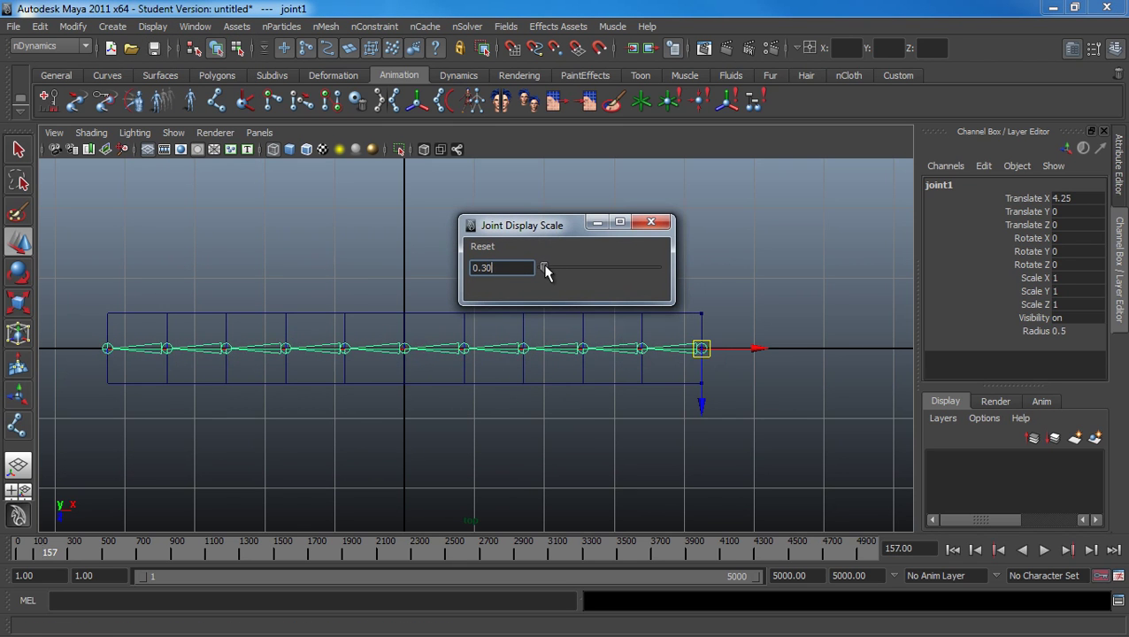
{"action": "left_click", "coordinate": [653, 224]}
Step: Return to the perspective view and dolly in close to the joint chain
{"action": "key", "text": "space"}
{"action": "left_click_drag", "start_coordinate": [395, 280], "coordinate": [394, 234]}
{"action": "right_click_drag", "start_coordinate": [448, 290], "coordinate": [601, 368], "text": "alt"}
{"action": "middle_click_drag", "start_coordinate": [623, 342], "coordinate": [504, 341], "text": "alt"}
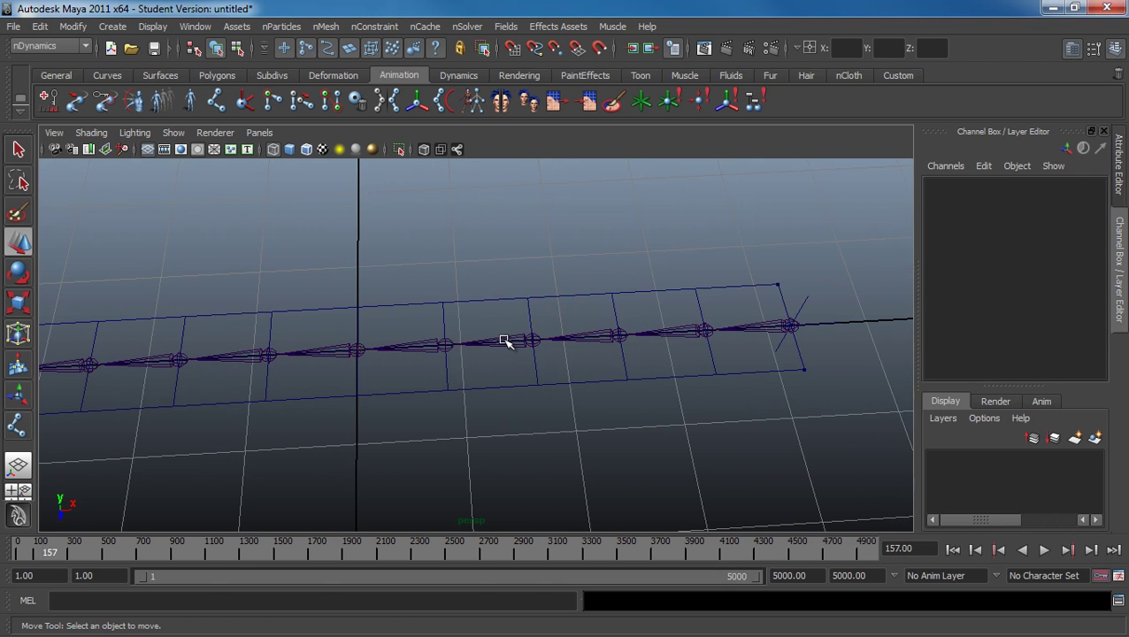
Step: Select the joint chain and hide it with Ctrl+H
{"action": "key", "text": "F8"}
{"action": "left_click", "coordinate": [770, 326]}
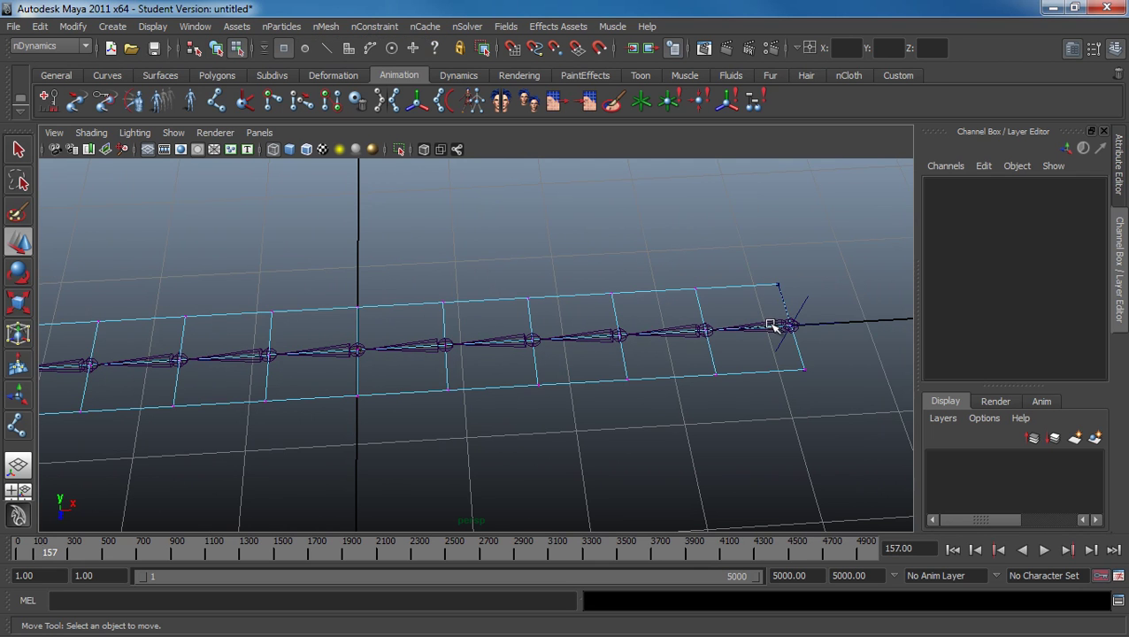
{"action": "key", "text": "F8"}
{"action": "left_click", "coordinate": [772, 320]}
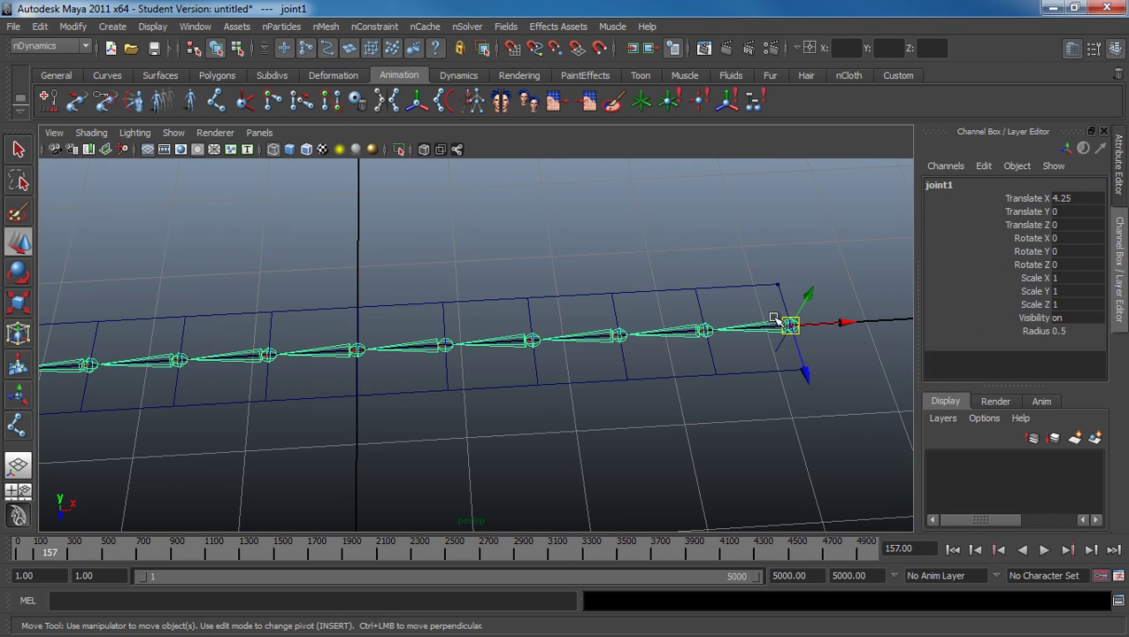
{"action": "key", "text": "ctrl+h"}
Step: Select pPlane1's centre edge loop for conversion to a curve
{"action": "left_click_drag", "start_coordinate": [718, 322], "coordinate": [680, 337], "text": "alt"}
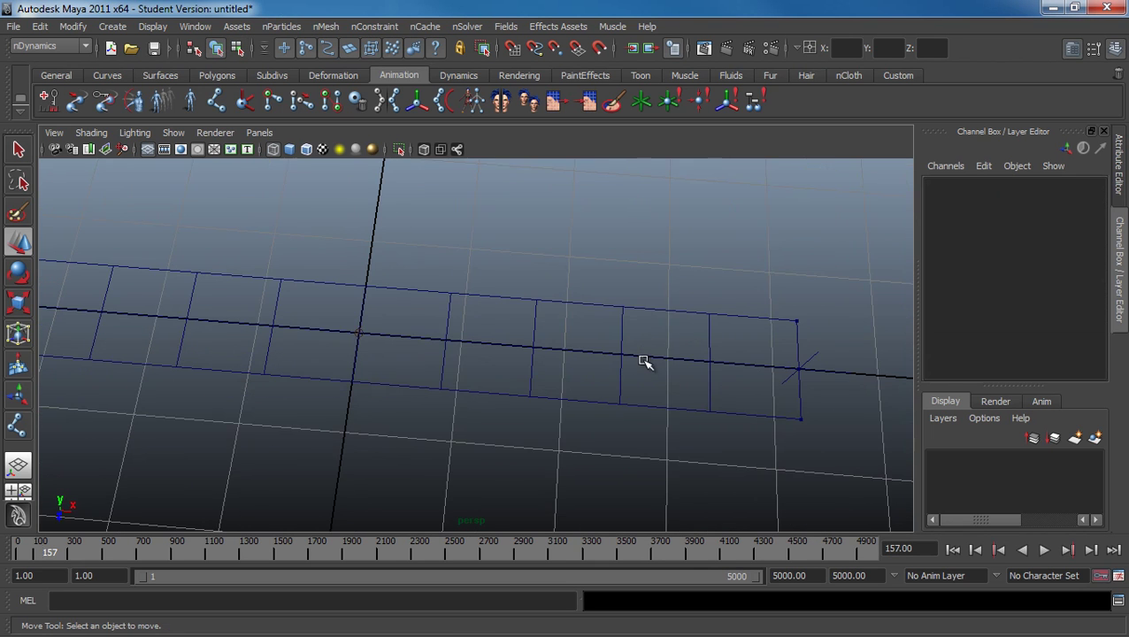
{"action": "left_click", "coordinate": [645, 359]}
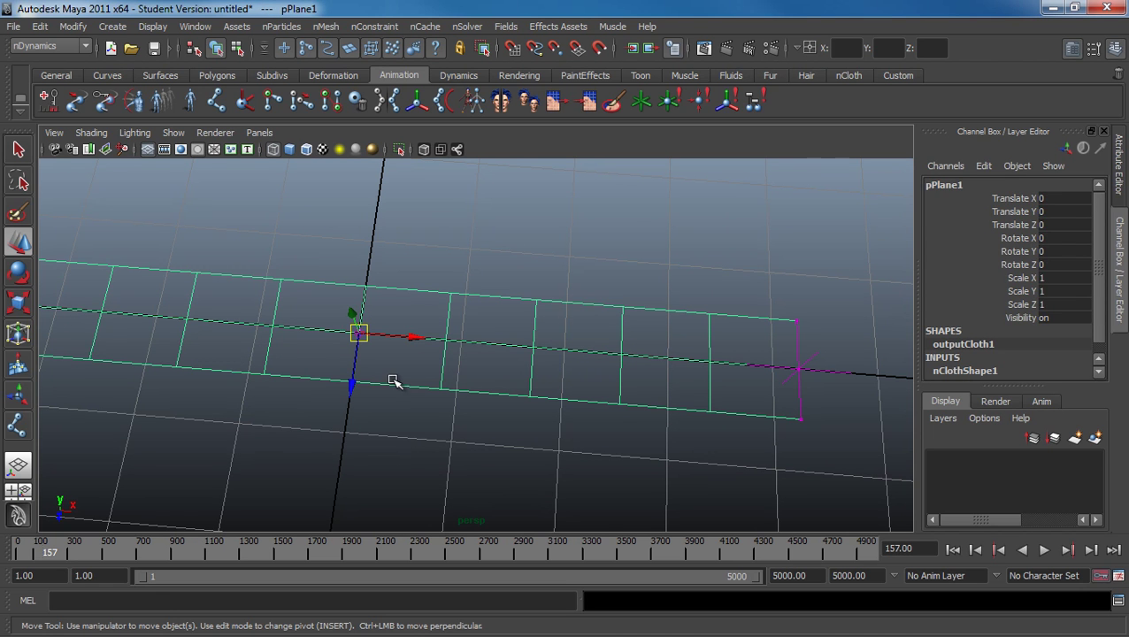
{"action": "key", "text": "F8"}
{"action": "double_click", "coordinate": [499, 346]}
{"action": "left_click_drag", "start_coordinate": [618, 372], "coordinate": [479, 347], "text": "alt"}
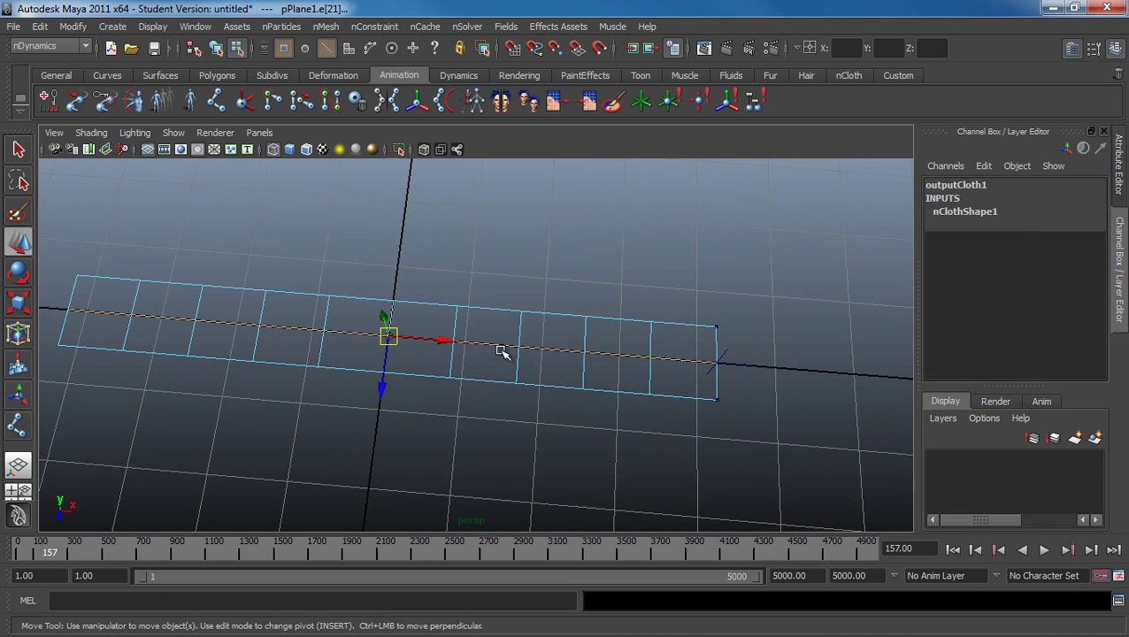
{"action": "left_click", "coordinate": [65, 27]}
{"action": "mouse_move", "coordinate": [147, 295]}
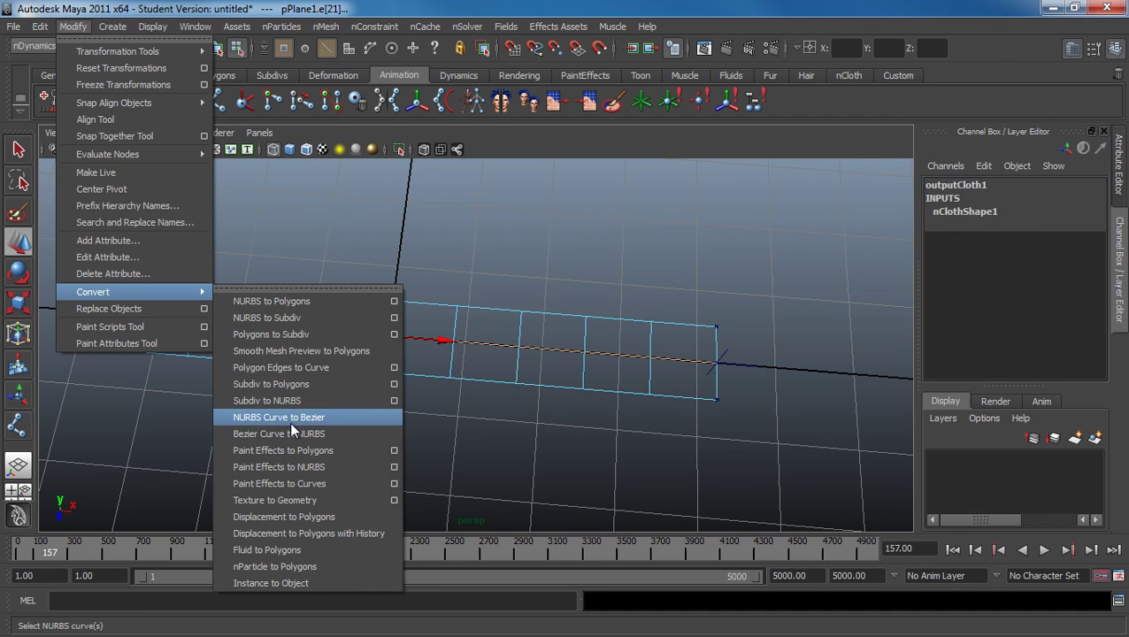
Step: Convert the centre edge loop into curve polyToCurve1 and display the strip shaded
{"action": "left_click", "coordinate": [281, 368]}
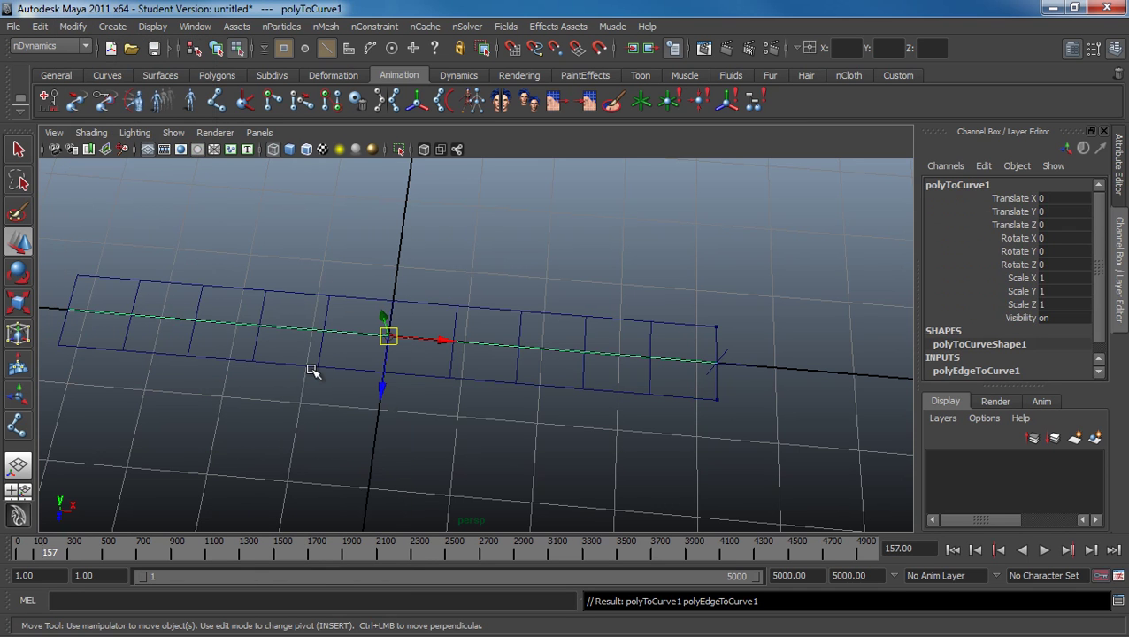
{"action": "left_click", "coordinate": [650, 427]}
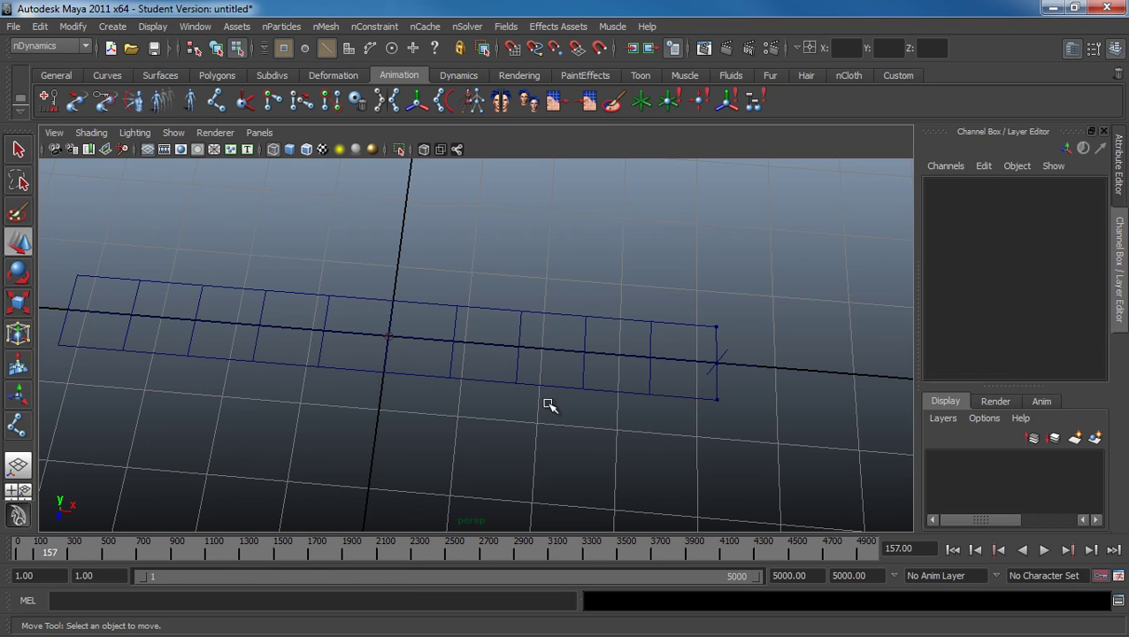
{"action": "key", "text": "5"}
{"action": "mouse_move", "coordinate": [547, 403]}
{"action": "left_mouse_down", "text": "alt"}
{"action": "mouse_move", "coordinate": [441, 356]}
{"action": "mouse_move", "coordinate": [457, 343]}
{"action": "left_mouse_up", "text": "alt"}
Step: Hide the grid in the perspective viewport
{"action": "left_click", "coordinate": [217, 101]}
{"action": "left_click", "coordinate": [173, 133]}
{"action": "left_click", "coordinate": [202, 573]}
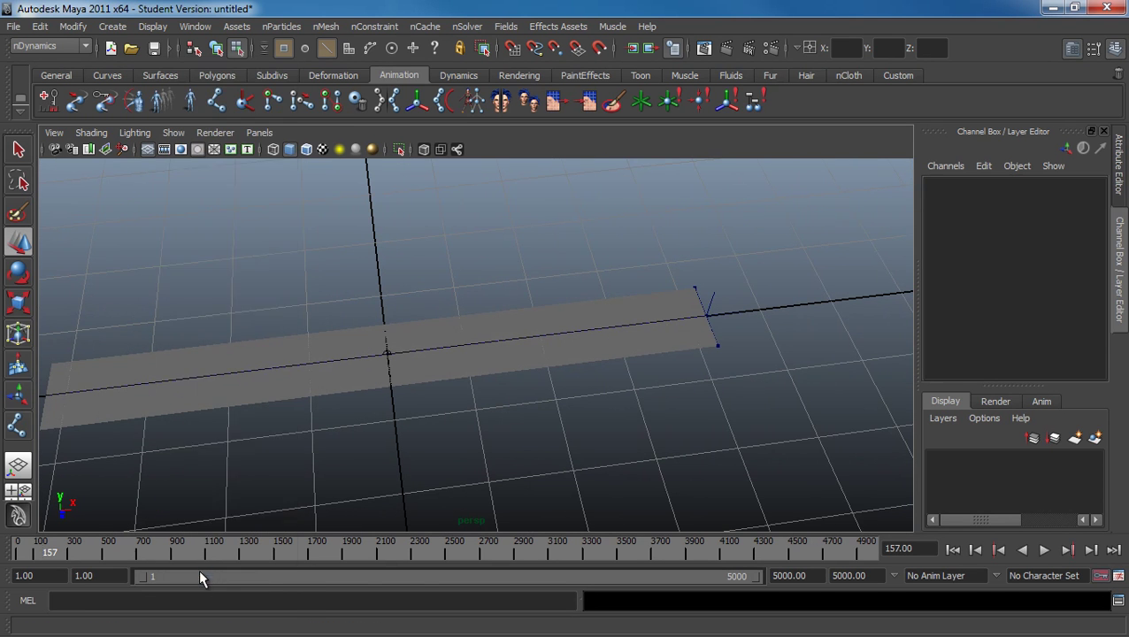
{"action": "middle_click_drag", "start_coordinate": [357, 417], "coordinate": [423, 405], "text": "alt"}
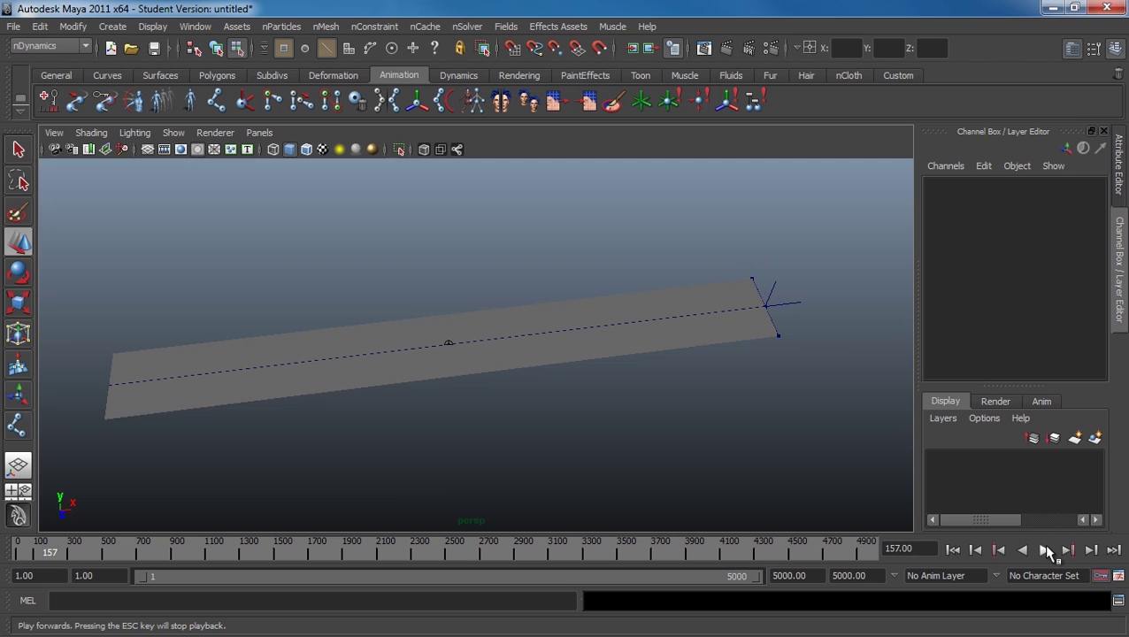
Step: Simulate to watch the curve bend with the strip, then rewind to frame 1 and level the view
{"action": "left_click", "coordinate": [1046, 550]}
{"action": "left_click", "coordinate": [1045, 551]}
{"action": "left_click", "coordinate": [952, 549]}
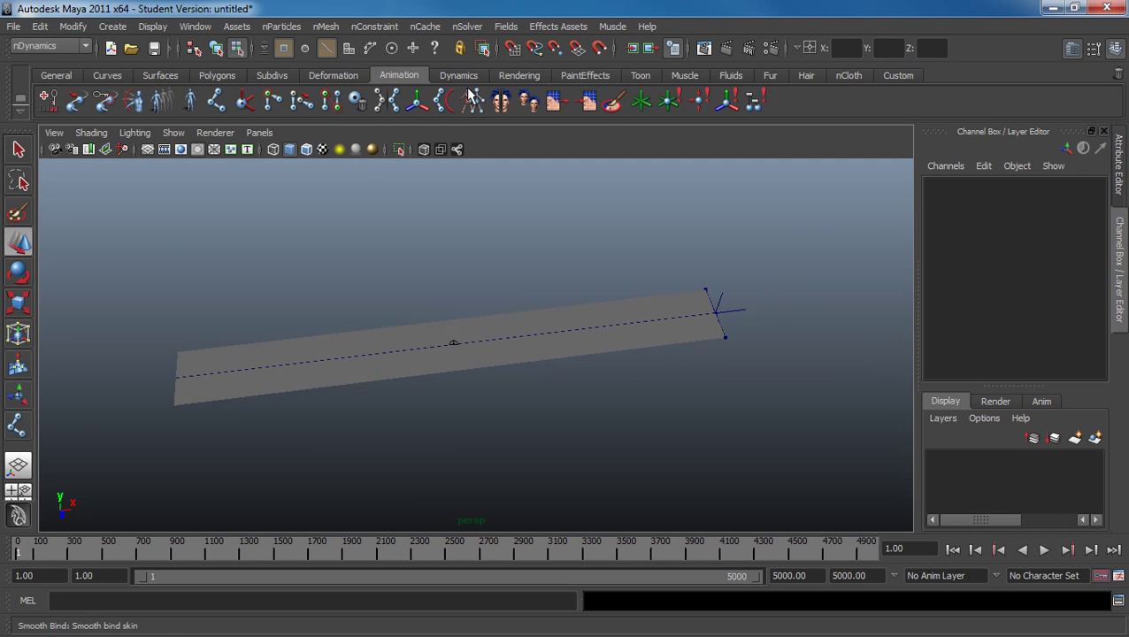
{"action": "left_click", "coordinate": [807, 75]}
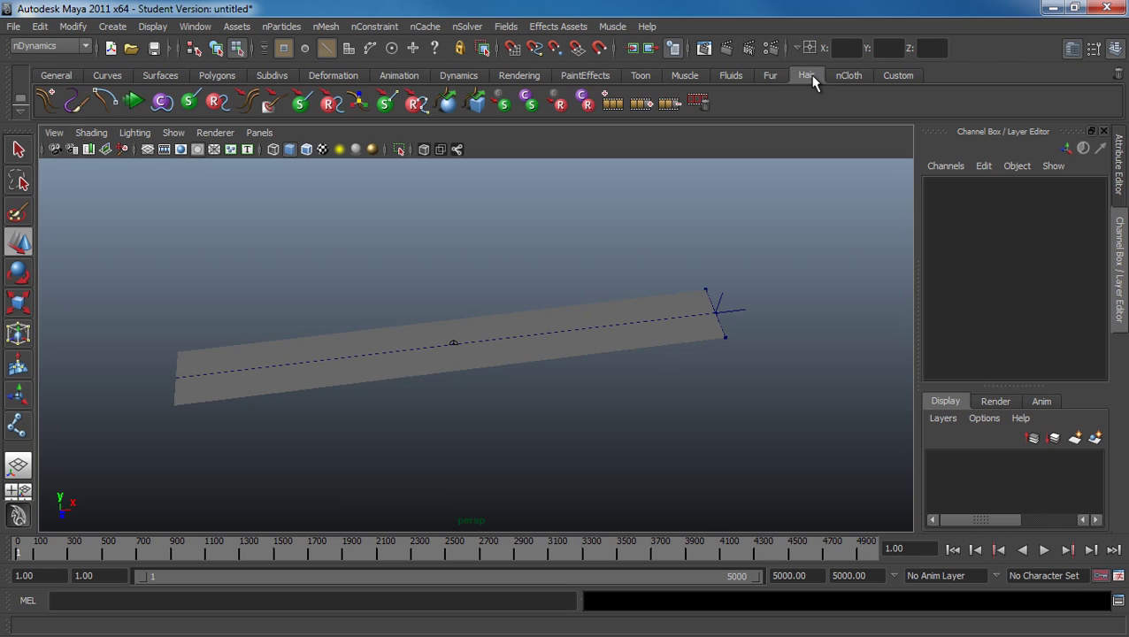
{"action": "left_click", "coordinate": [134, 103]}
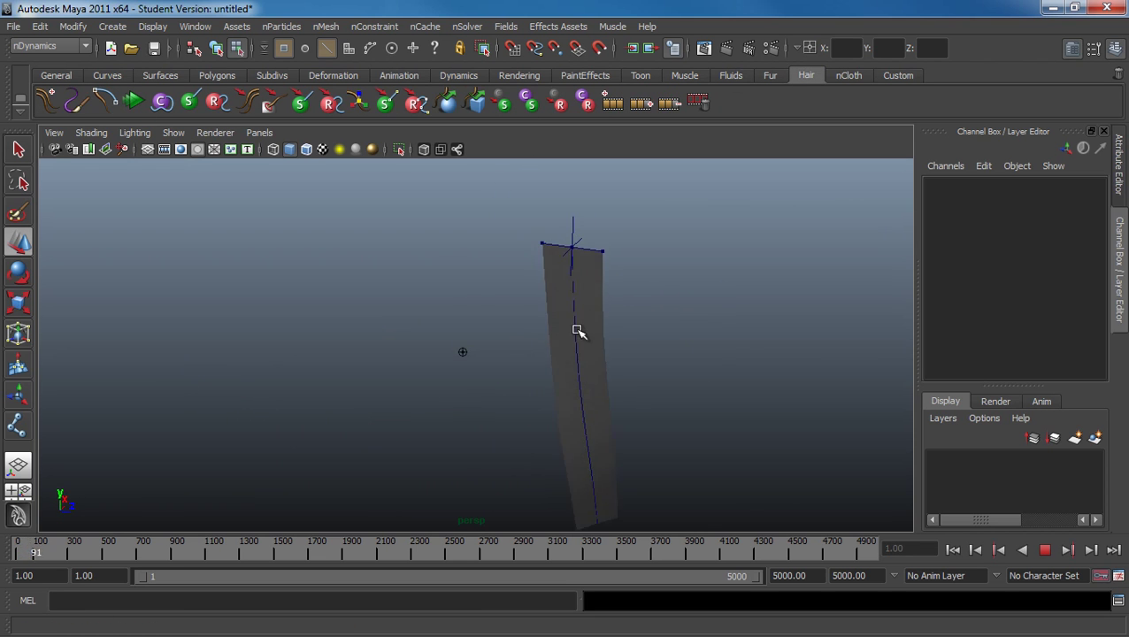
{"action": "left_click_drag", "start_coordinate": [703, 398], "coordinate": [591, 339], "text": "alt"}
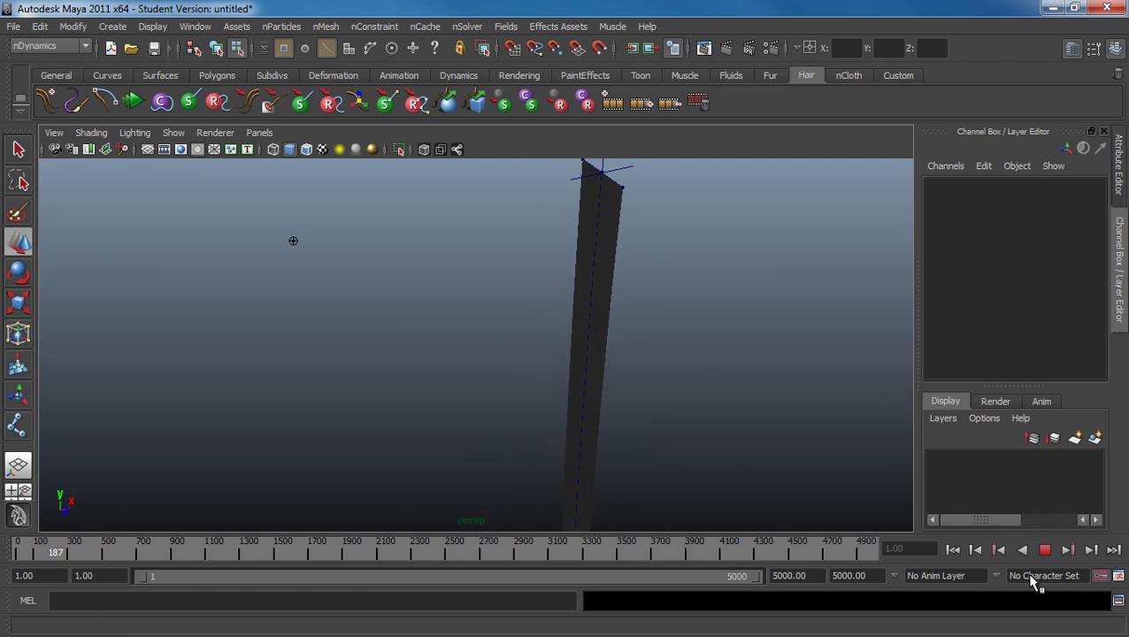
{"action": "left_click", "coordinate": [1044, 549]}
{"action": "left_click", "coordinate": [953, 549]}
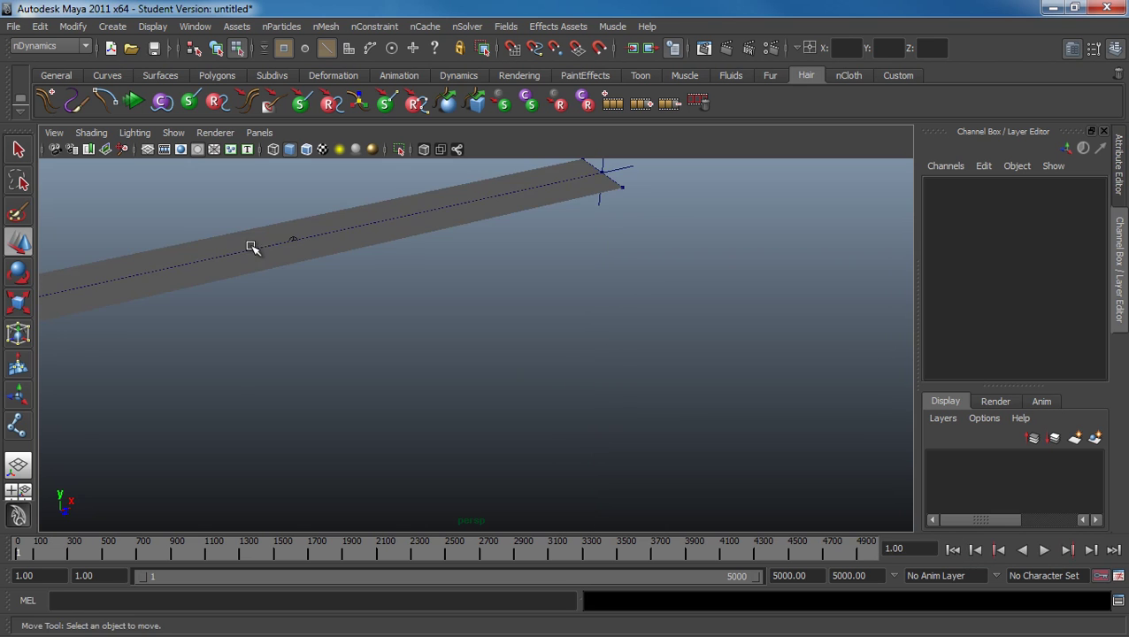
{"action": "left_click_drag", "start_coordinate": [251, 248], "coordinate": [550, 318], "text": "alt"}
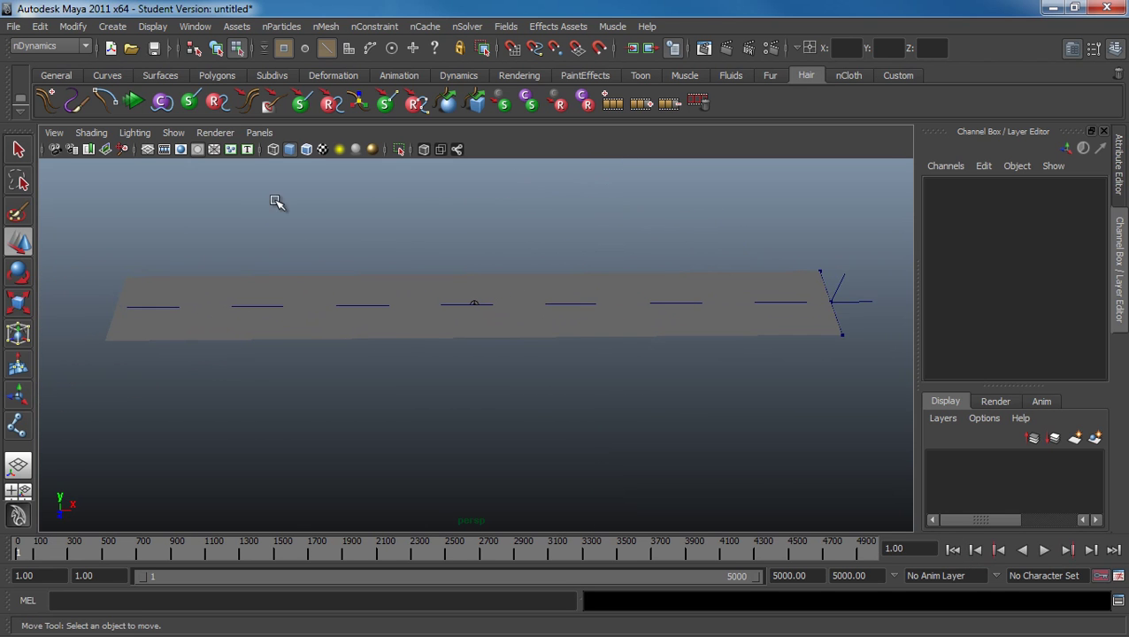
Step: Unhide the joint chain with Display > Show > All
{"action": "left_click", "coordinate": [152, 26]}
{"action": "mouse_move", "coordinate": [113, 26]}
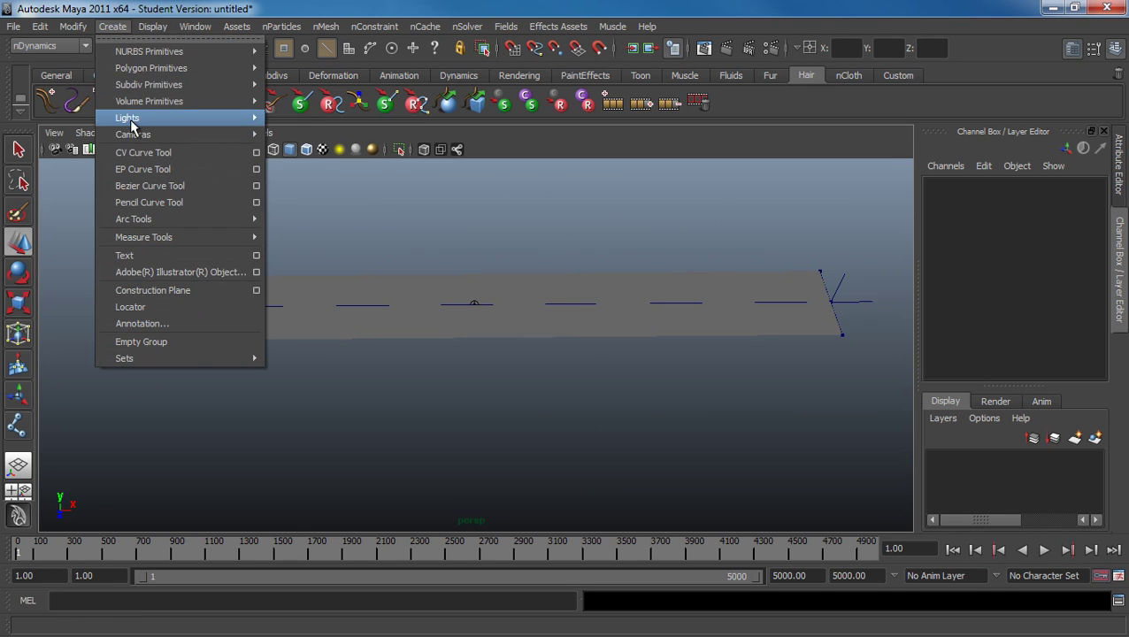
{"action": "mouse_move", "coordinate": [70, 26]}
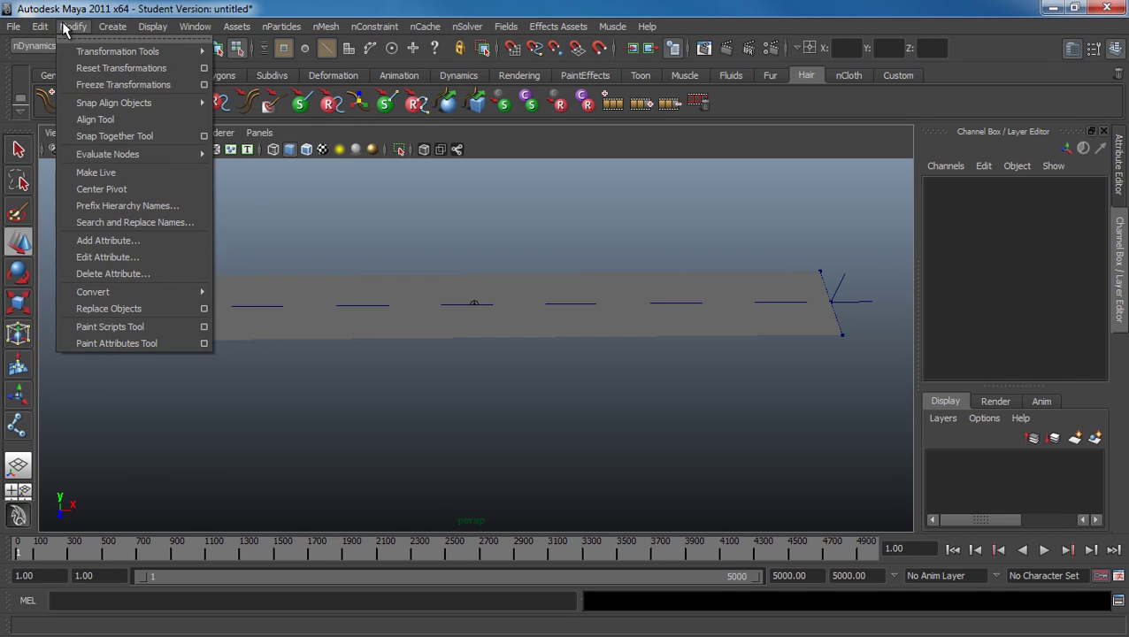
{"action": "left_click", "coordinate": [114, 135]}
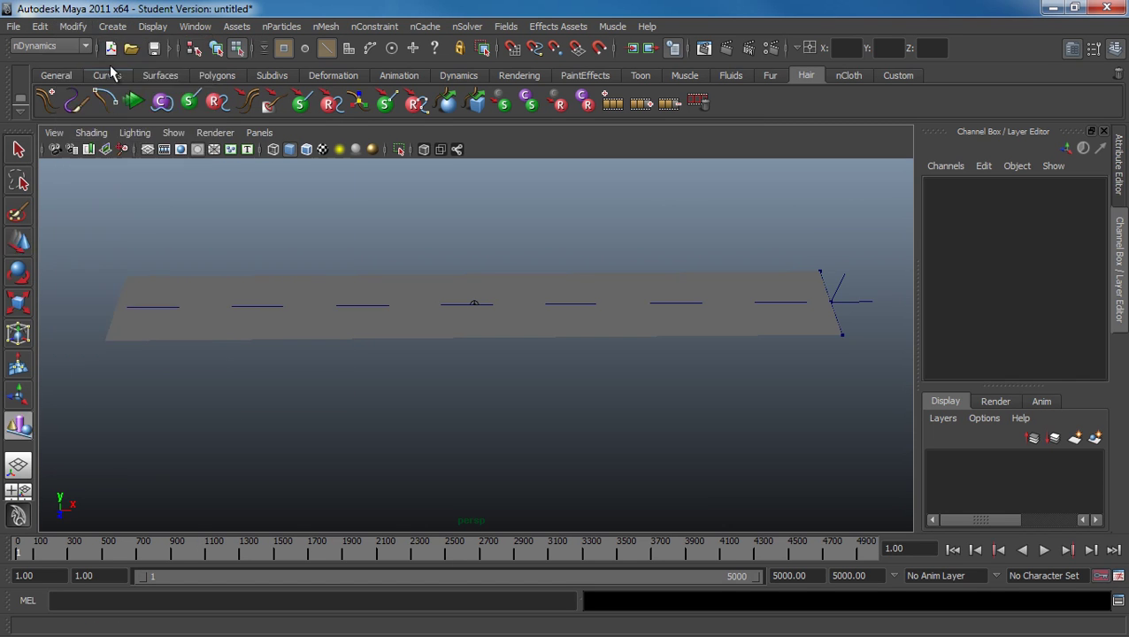
{"action": "left_click", "coordinate": [113, 26]}
{"action": "mouse_move", "coordinate": [152, 26]}
{"action": "mouse_move", "coordinate": [209, 126]}
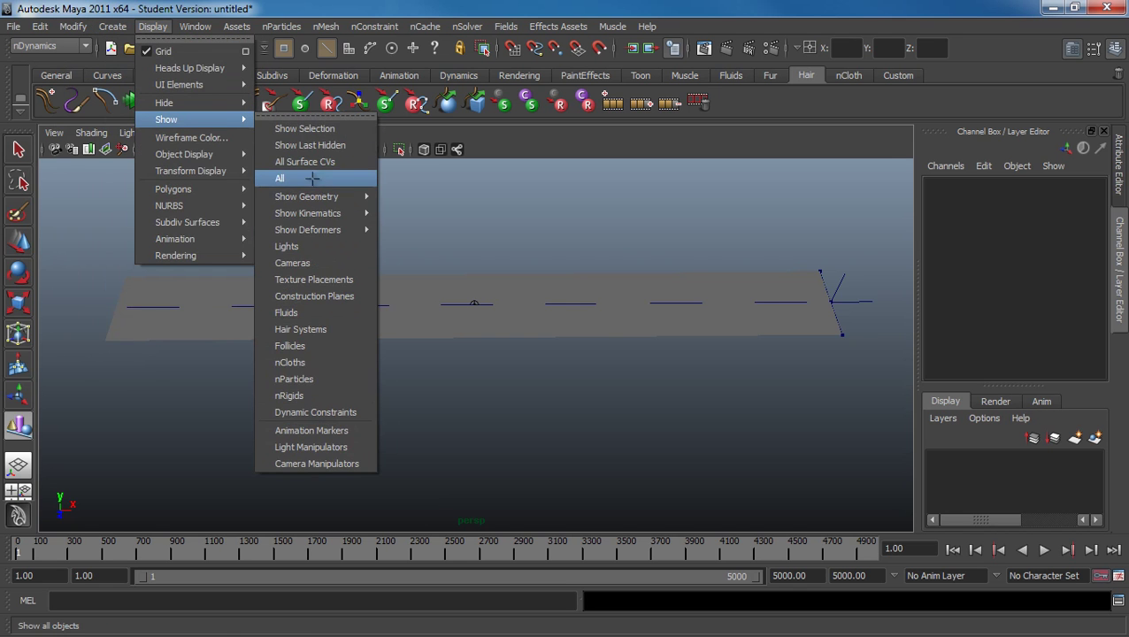
{"action": "left_click", "coordinate": [315, 177]}
Step: Select the strip plane with the Move tool and frame the joint chain
{"action": "right_click_drag", "start_coordinate": [448, 259], "coordinate": [625, 312], "text": "alt"}
{"action": "left_click_drag", "start_coordinate": [625, 312], "coordinate": [613, 342], "text": "alt"}
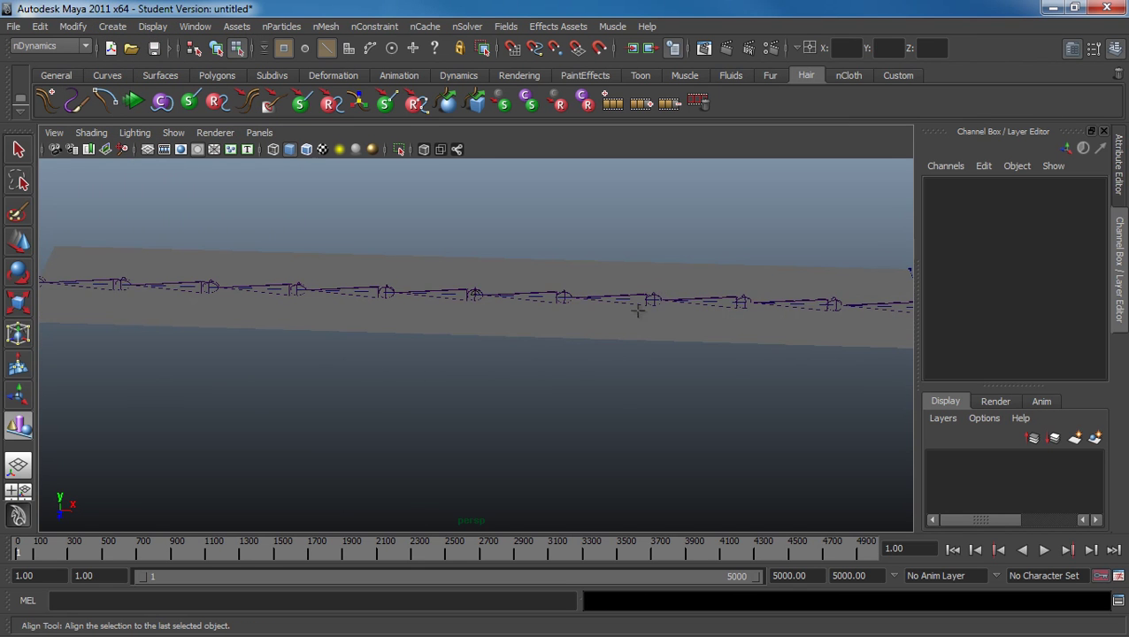
{"action": "key", "text": "w"}
{"action": "left_click", "coordinate": [598, 333]}
{"action": "left_click", "coordinate": [493, 344]}
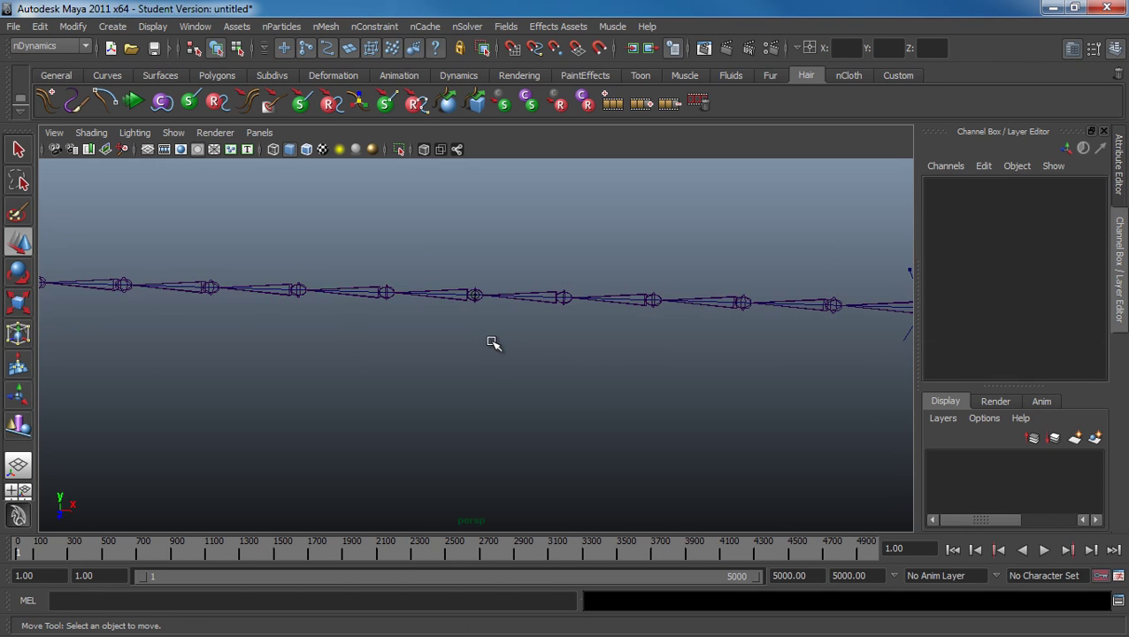
{"action": "right_click_drag", "start_coordinate": [531, 342], "coordinate": [492, 292], "text": "alt"}
Step: Switch to the Animation menu set and bring up the IK Spline Handle Tool options
{"action": "left_click", "coordinate": [47, 47]}
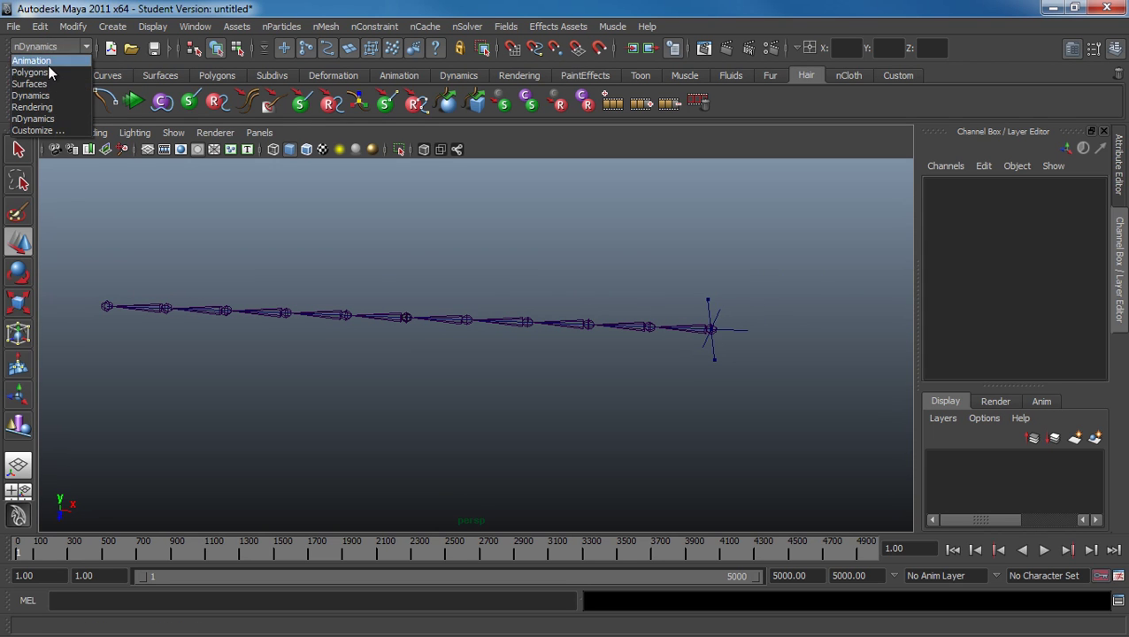
{"action": "left_click", "coordinate": [35, 61]}
{"action": "left_click", "coordinate": [558, 27]}
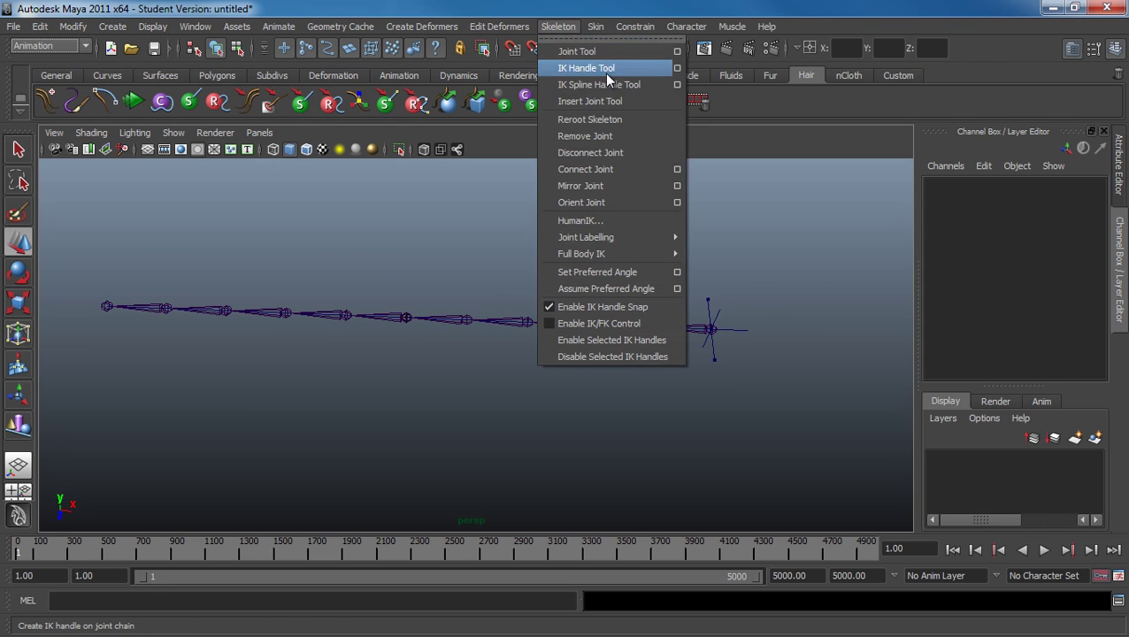
{"action": "left_click", "coordinate": [677, 85]}
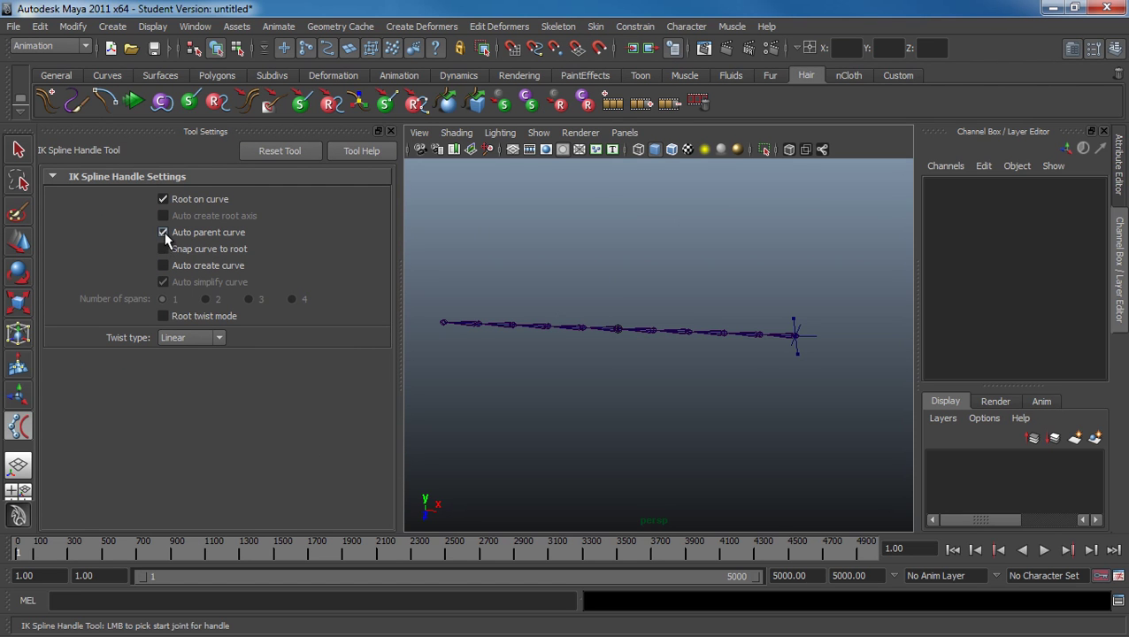
Step: Build ikHandle1 from joint1 to joint11 along the existing centre curve
{"action": "right_click_drag", "start_coordinate": [477, 305], "coordinate": [604, 302], "text": "alt"}
{"action": "middle_click_drag", "start_coordinate": [719, 292], "coordinate": [577, 272], "text": "alt"}
{"action": "right_click_drag", "start_coordinate": [577, 273], "coordinate": [743, 266], "text": "alt"}
{"action": "left_click", "coordinate": [744, 265]}
{"action": "middle_click_drag", "start_coordinate": [744, 265], "coordinate": [371, 302], "text": "alt"}
{"action": "left_click", "coordinate": [526, 319]}
{"action": "right_click_drag", "start_coordinate": [371, 303], "coordinate": [585, 322], "text": "alt"}
{"action": "middle_click_drag", "start_coordinate": [585, 323], "coordinate": [551, 309], "text": "alt"}
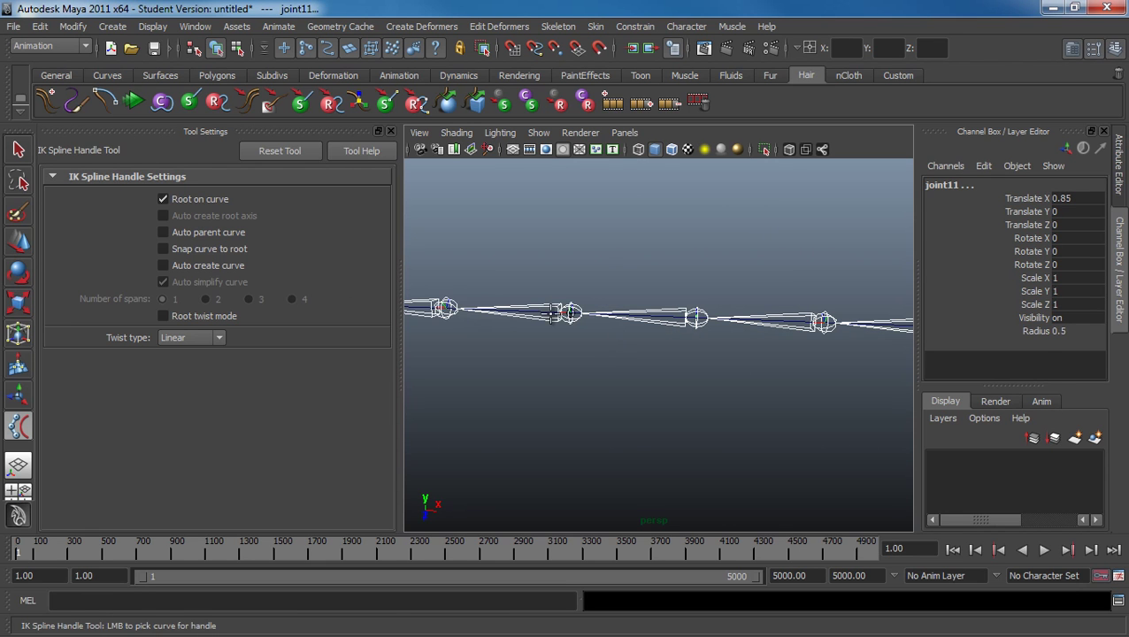
{"action": "left_click", "coordinate": [552, 314]}
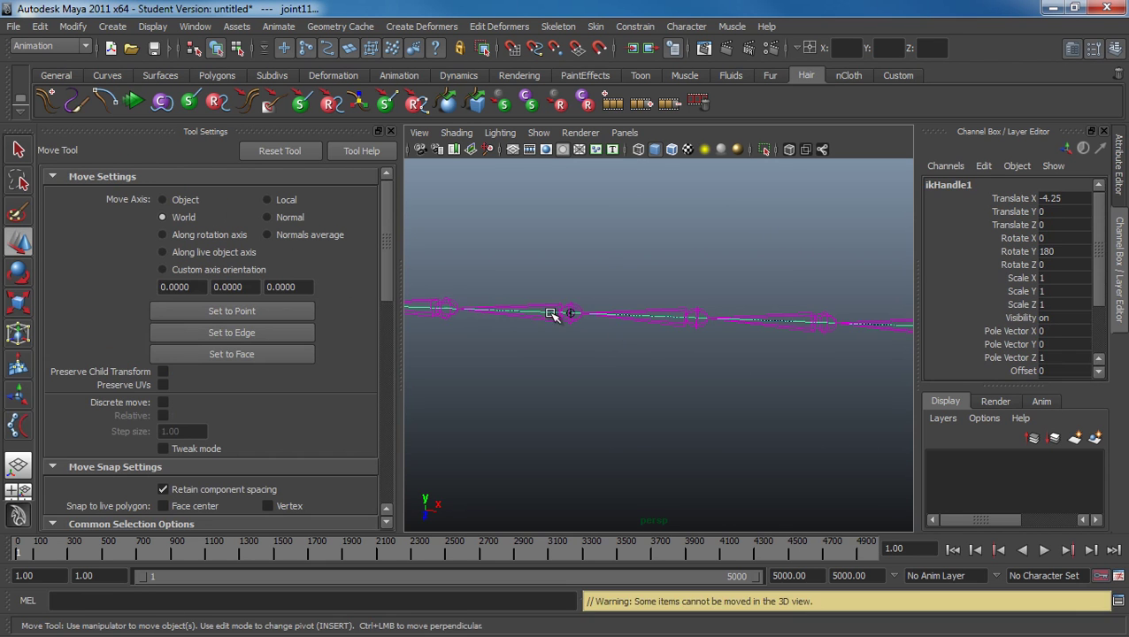
Step: Close Tool Settings, play the simulation, then rewind to the first frame
{"action": "left_click", "coordinate": [458, 289]}
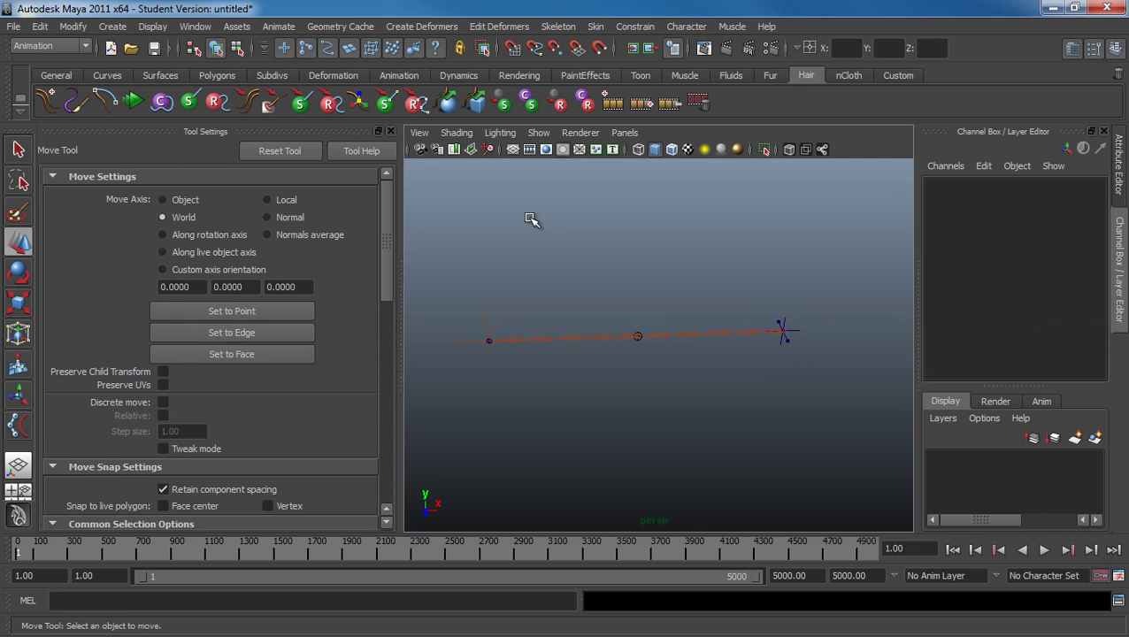
{"action": "key", "text": "space"}
{"action": "key", "text": "space"}
{"action": "left_click", "coordinate": [390, 132]}
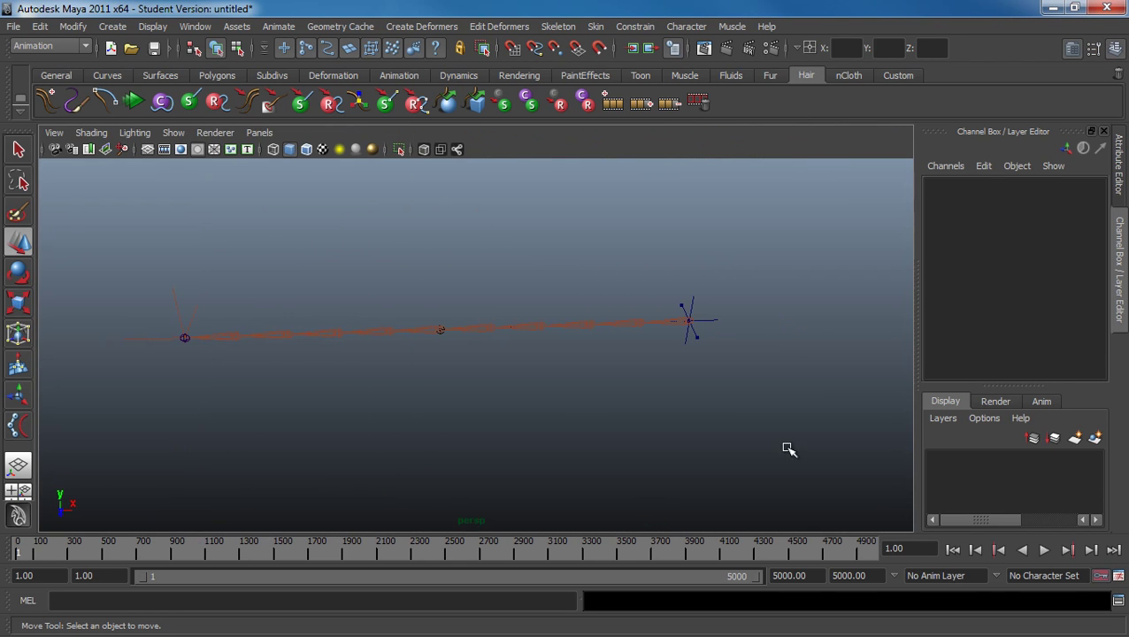
{"action": "left_click", "coordinate": [1050, 546]}
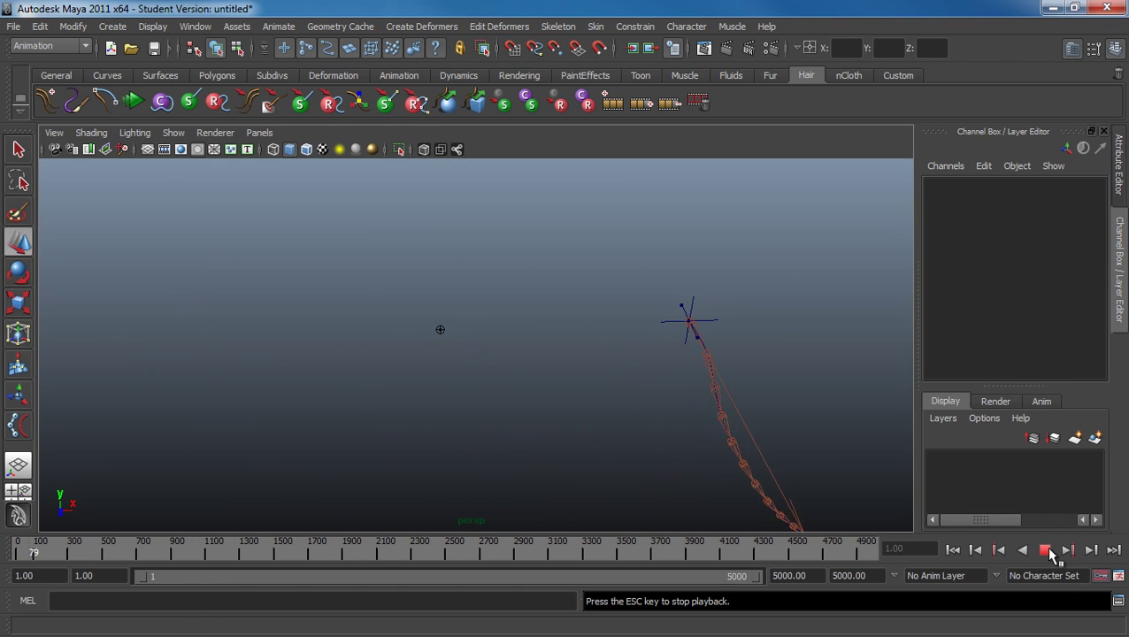
{"action": "left_click", "coordinate": [1045, 546]}
{"action": "left_click", "coordinate": [952, 549]}
Step: Whip the chain by dragging the end dynamic constraint during interactive playback, then rewind
{"action": "left_click", "coordinate": [133, 101]}
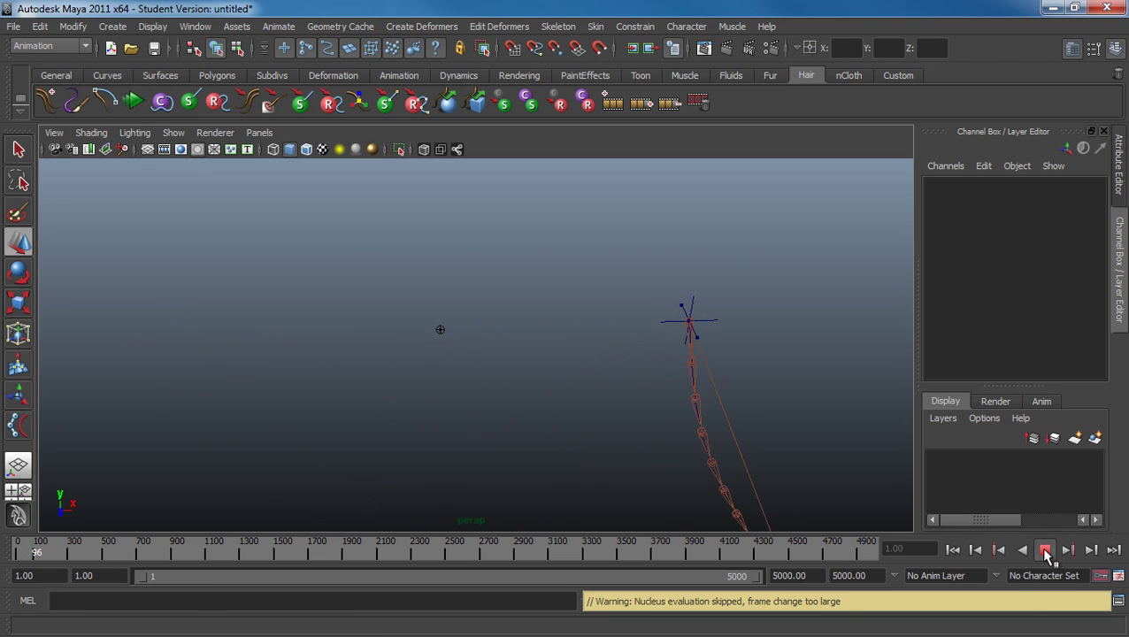
{"action": "left_click", "coordinate": [1044, 550]}
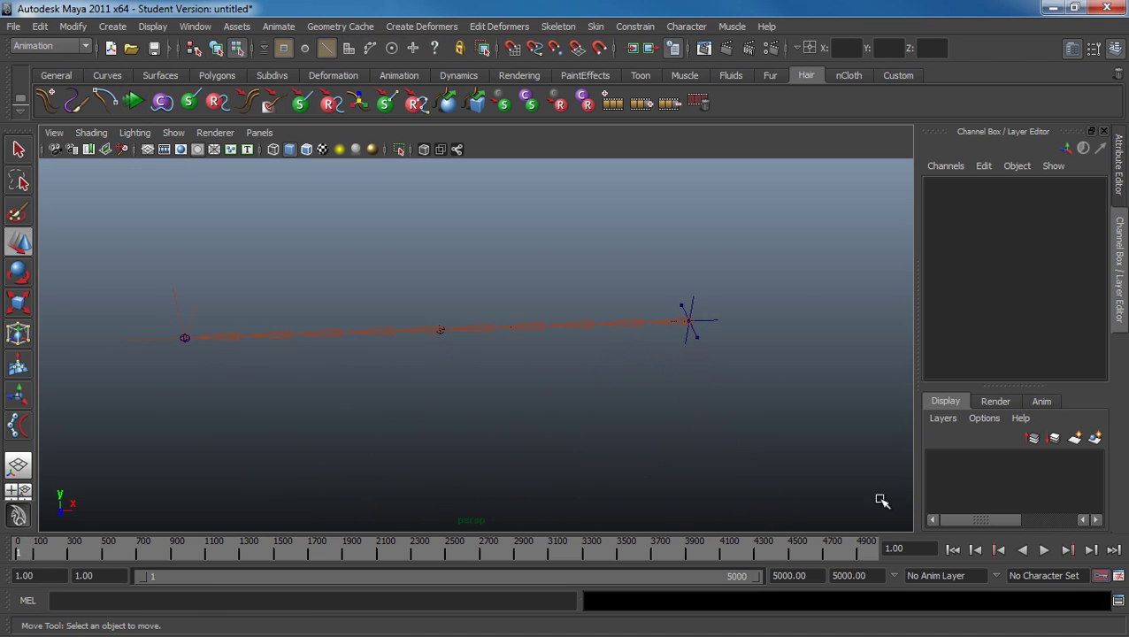
{"action": "left_click", "coordinate": [689, 306]}
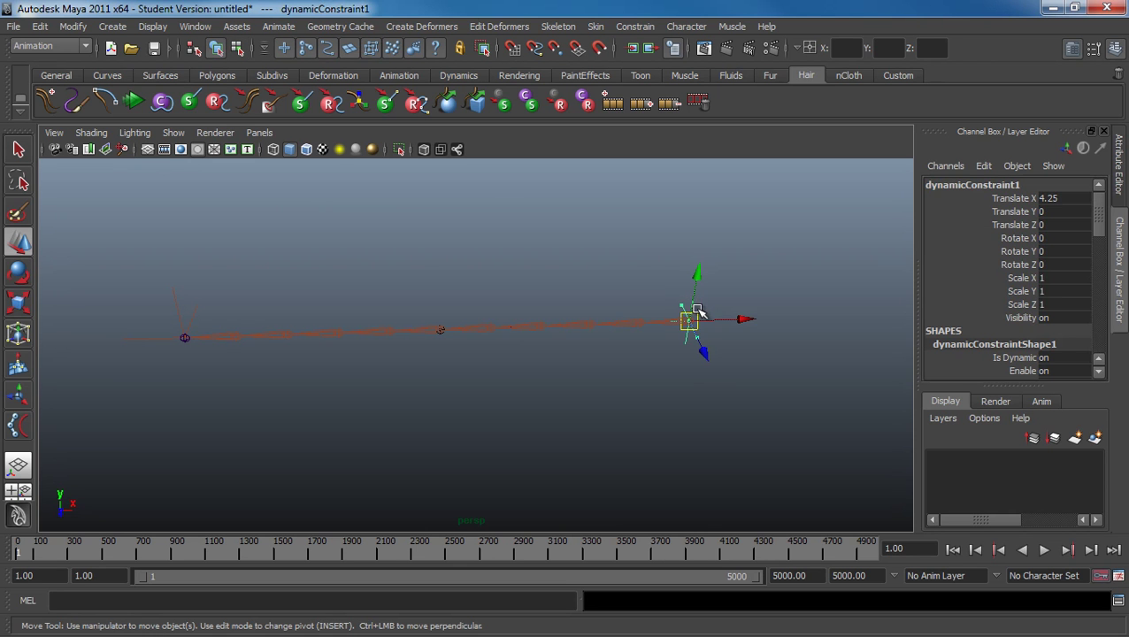
{"action": "left_click", "coordinate": [132, 103]}
{"action": "left_click_drag", "start_coordinate": [689, 320], "coordinate": [341, 272]}
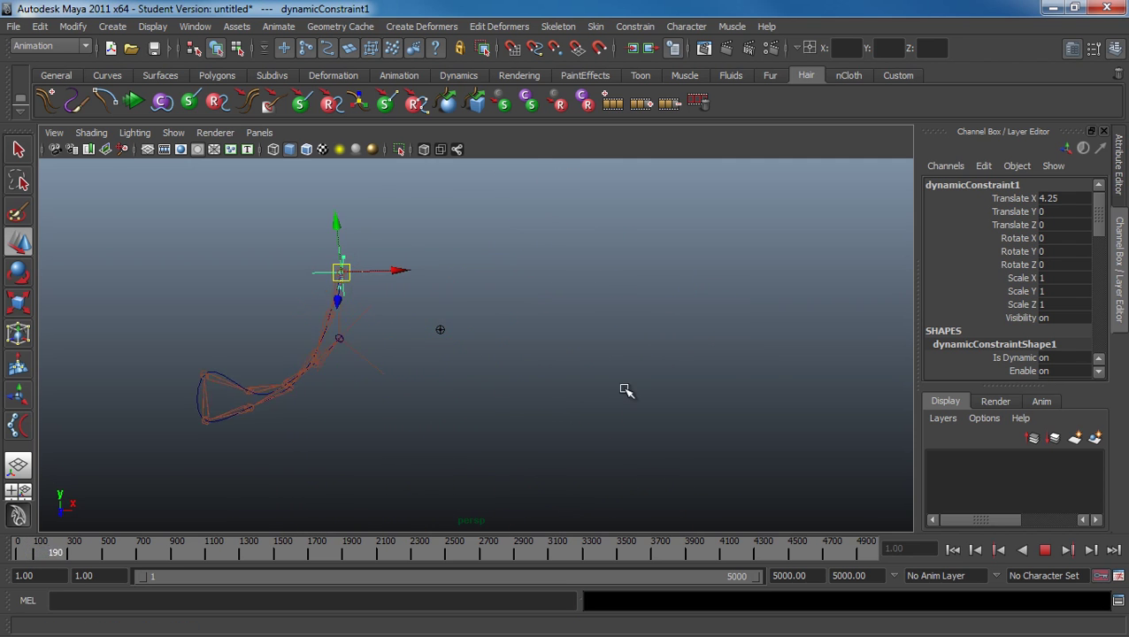
{"action": "left_click", "coordinate": [960, 551]}
Step: Swing the chain by moving the locator side to side during interactive playback
{"action": "left_click", "coordinate": [669, 440]}
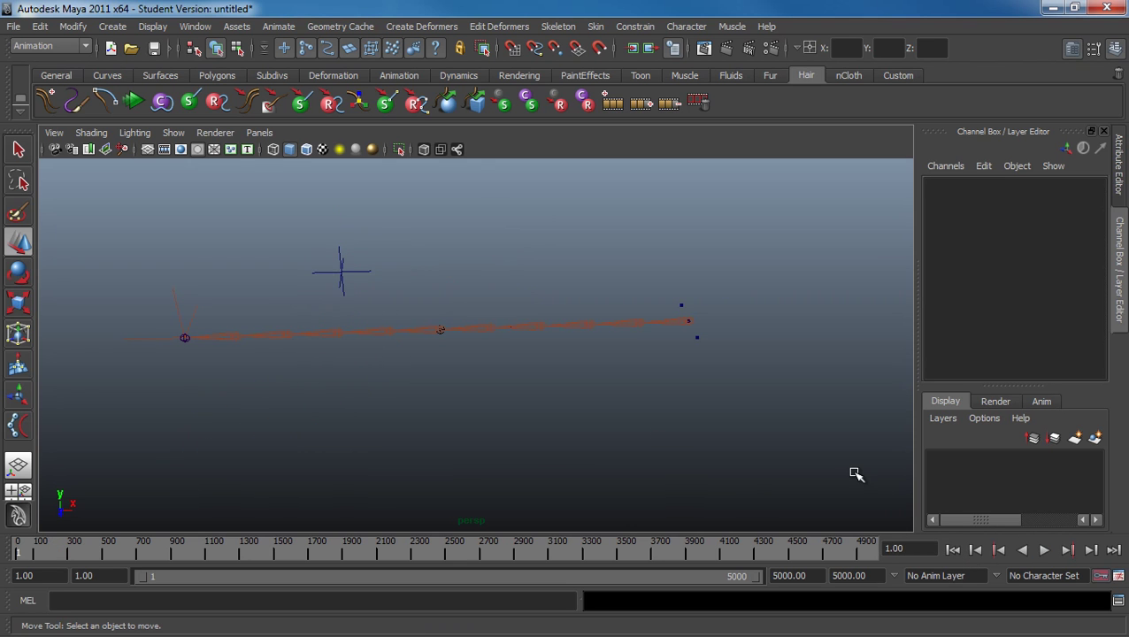
{"action": "left_click", "coordinate": [135, 102]}
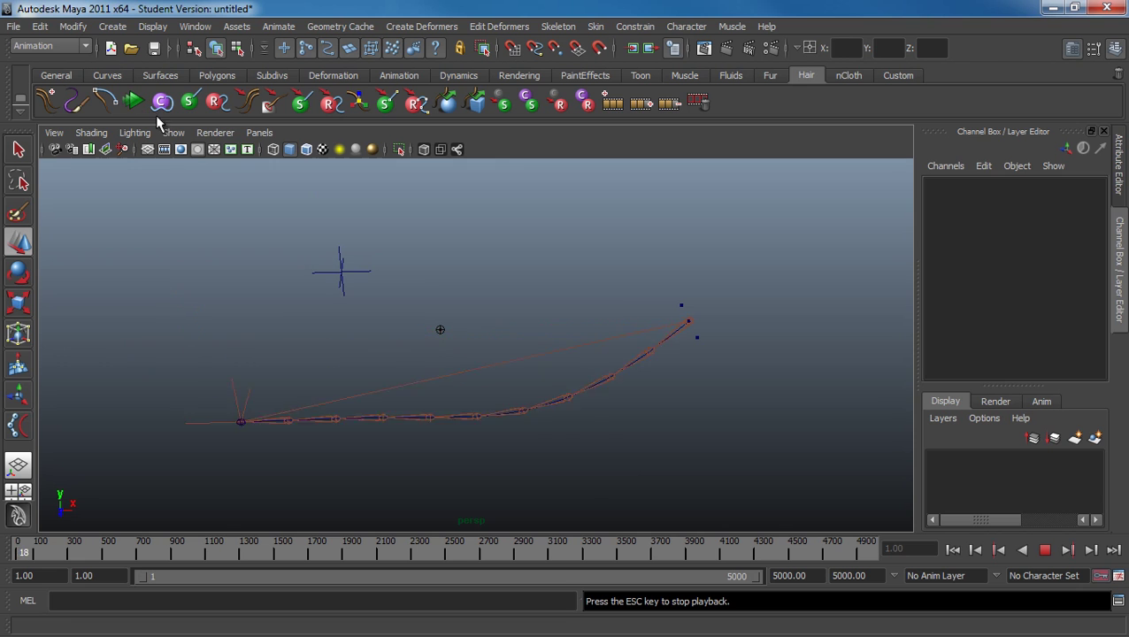
{"action": "left_click", "coordinate": [347, 282]}
{"action": "left_click_drag", "start_coordinate": [350, 285], "coordinate": [244, 285]}
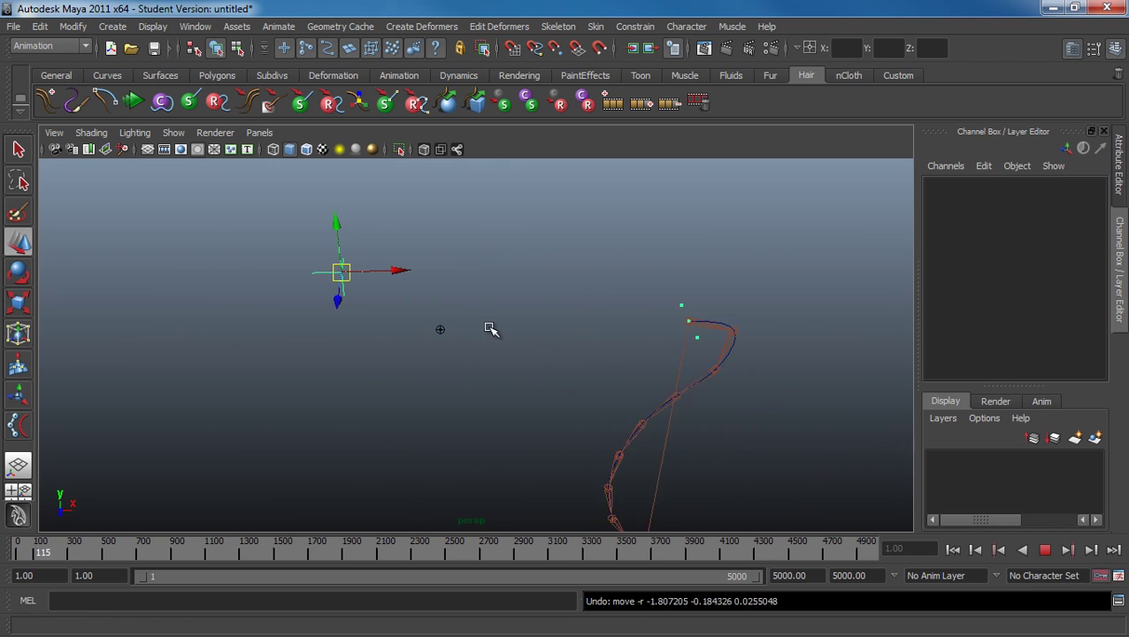